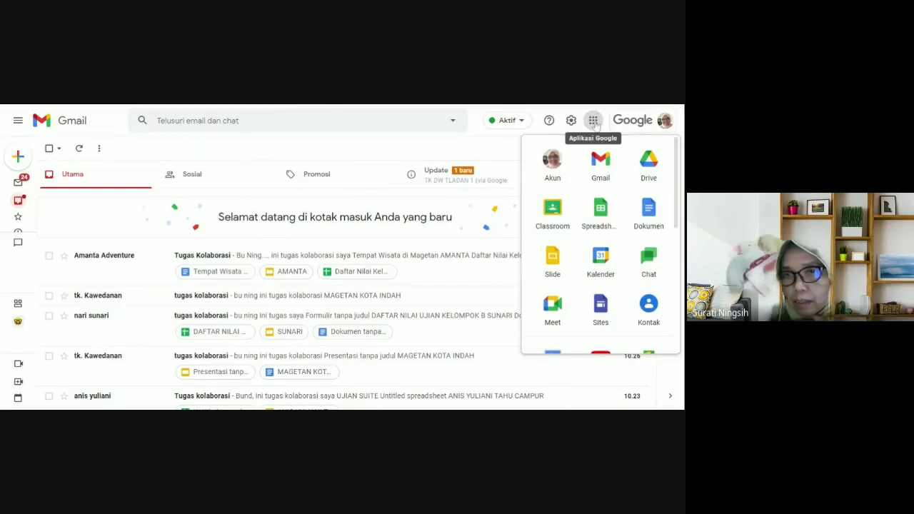
Switch from Gmail to Google Classroom
{"action": "left_click", "coordinate": [592, 121]}
{"action": "left_click", "coordinate": [593, 121]}
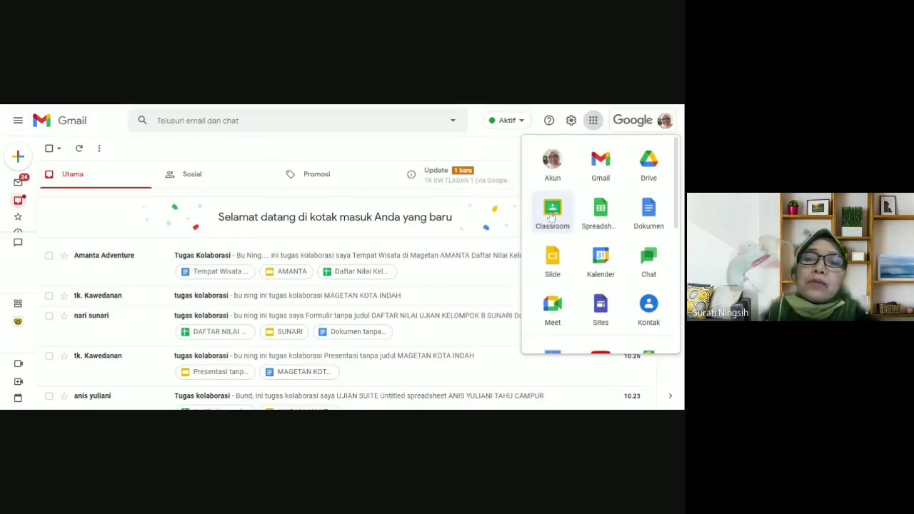
{"action": "left_click", "coordinate": [551, 214]}
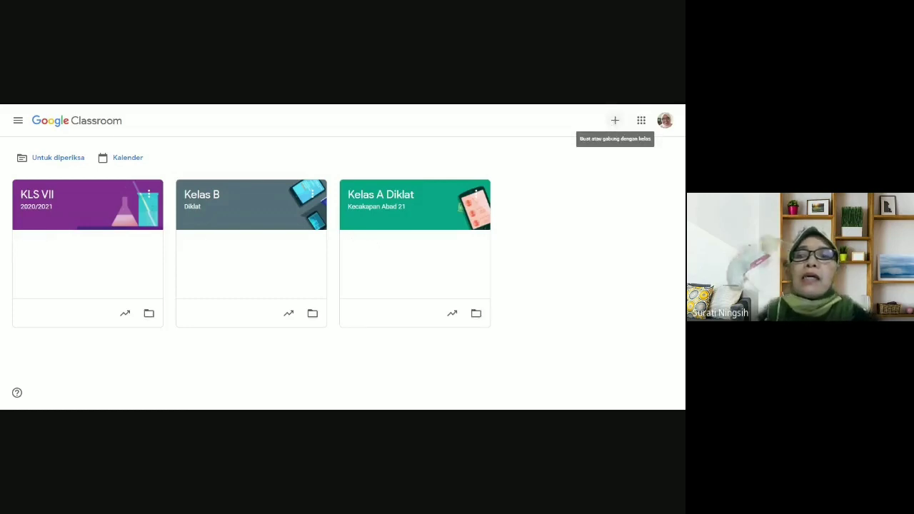
Fill in a new class with the name kelas VII, section 2020/2021 and subject Seni, and cancel its creation
{"action": "left_click", "coordinate": [614, 121]}
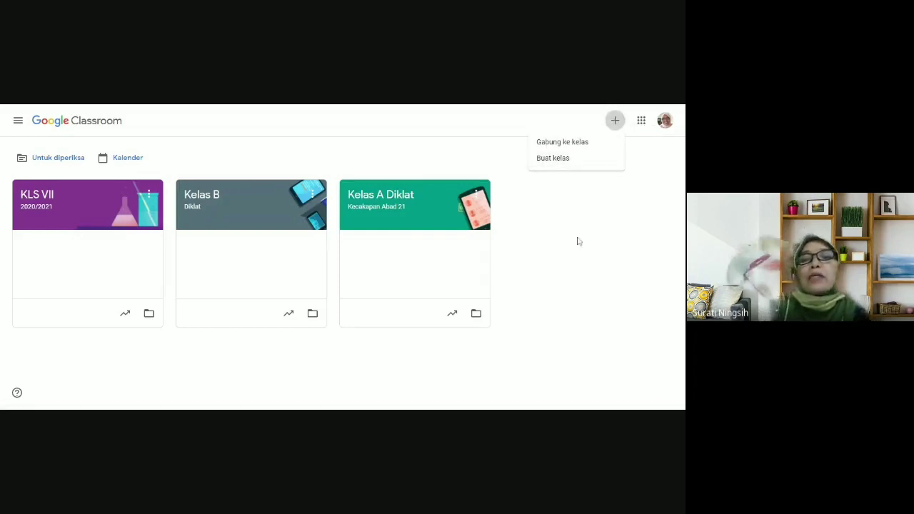
{"action": "left_click", "coordinate": [558, 163]}
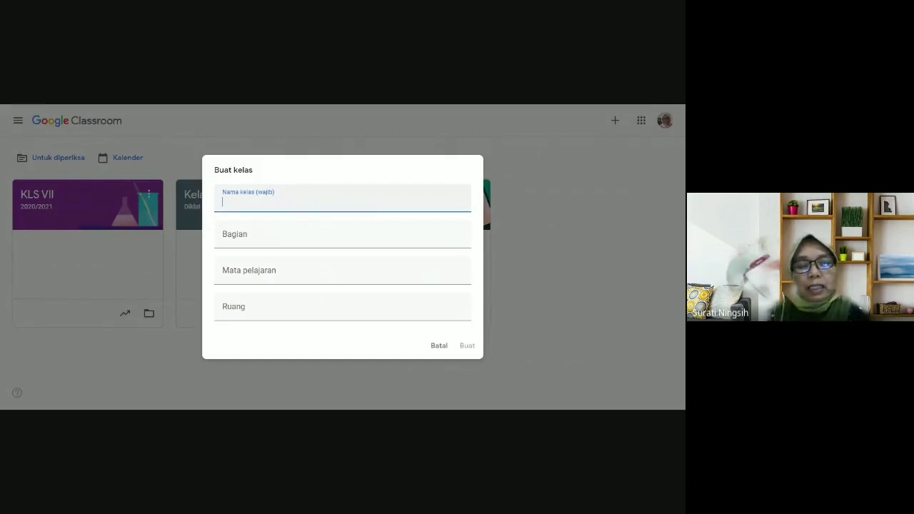
{"action": "type", "text": "kelas "}
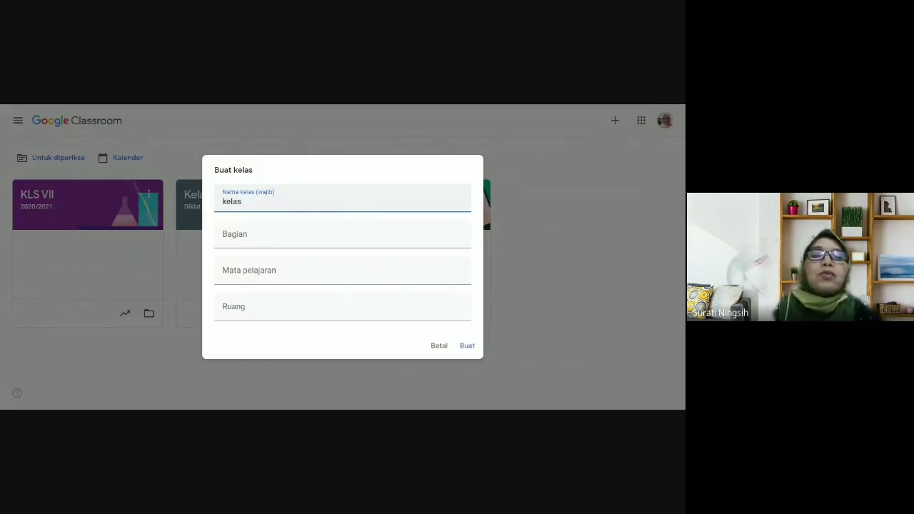
{"action": "type", "text": "VII"}
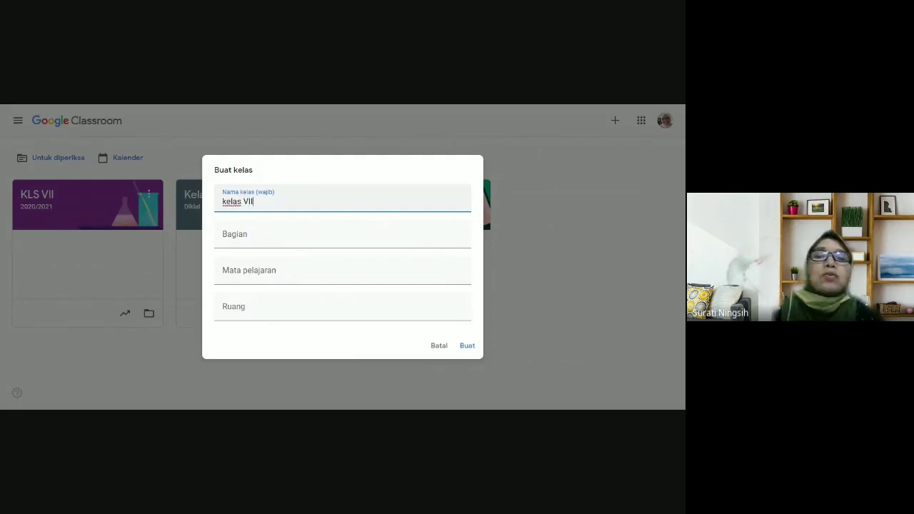
{"action": "left_click", "coordinate": [272, 239]}
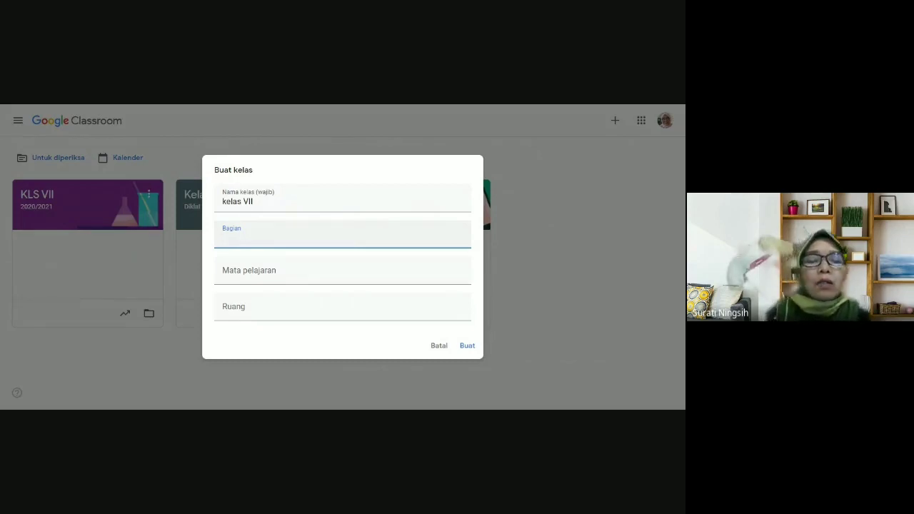
{"action": "type", "text": "2020"}
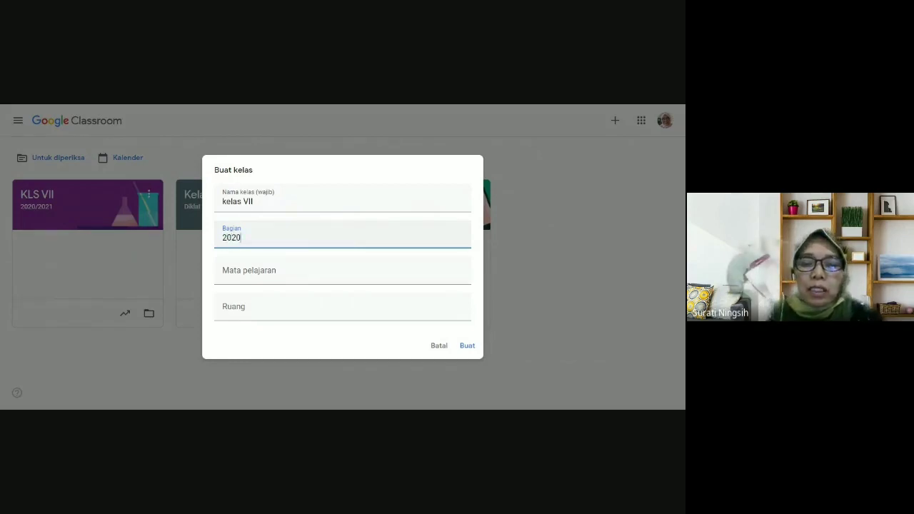
{"action": "type", "text": "/2021"}
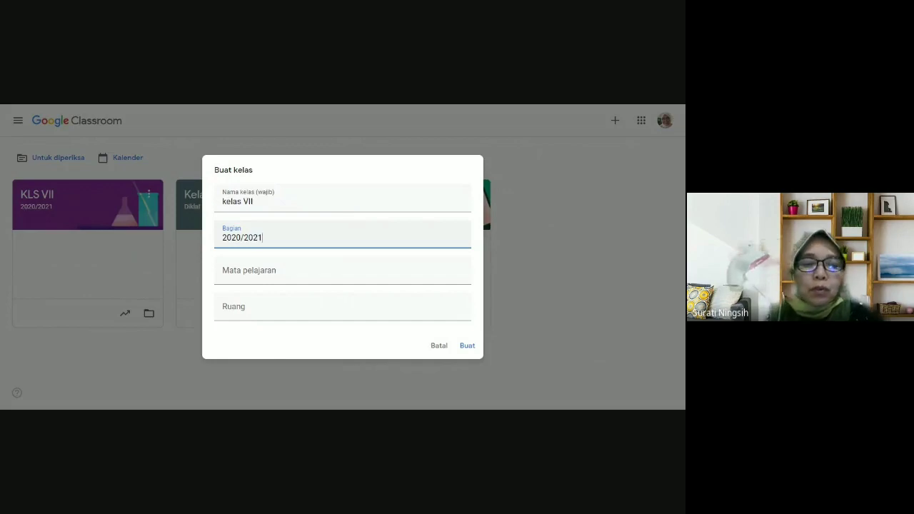
{"action": "left_click", "coordinate": [222, 274]}
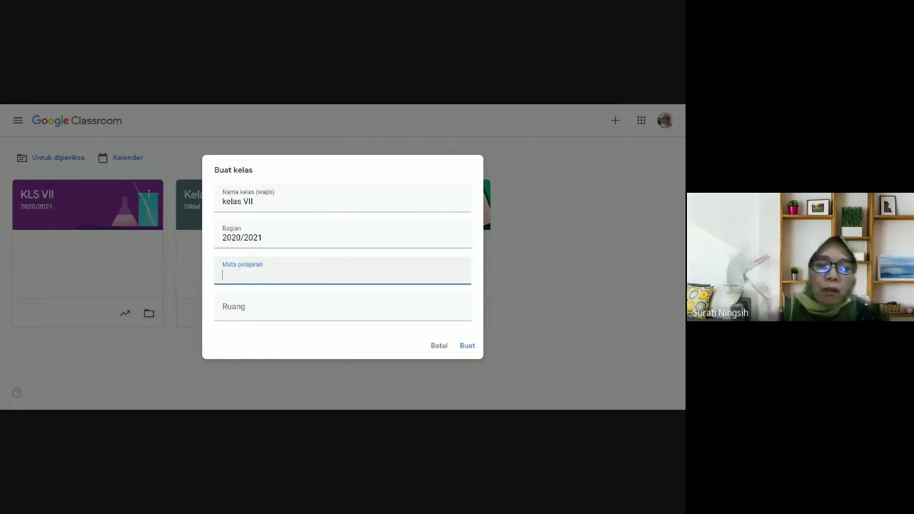
{"action": "type", "text": "S"}
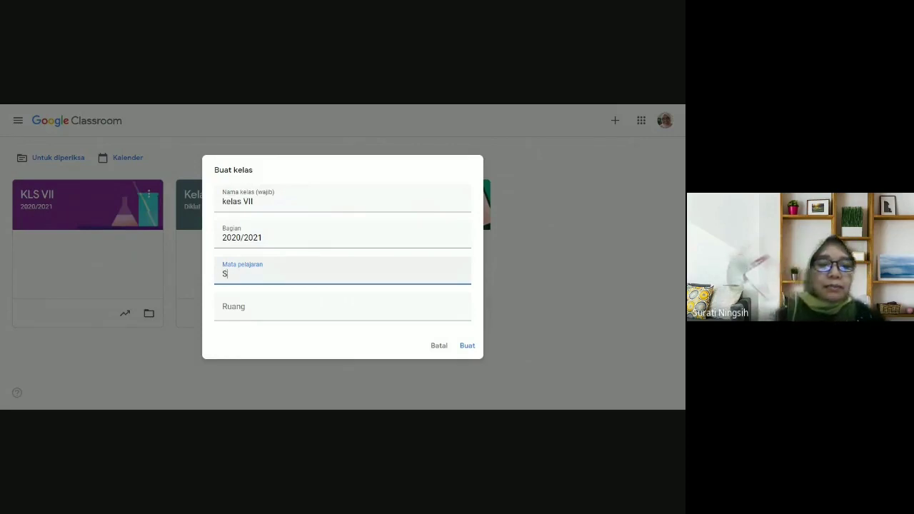
{"action": "type", "text": "eni"}
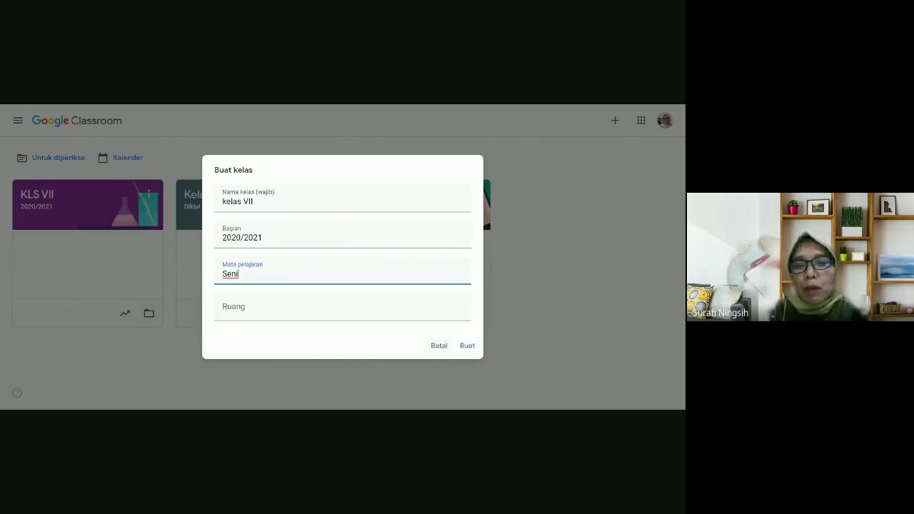
{"action": "left_click", "coordinate": [441, 348]}
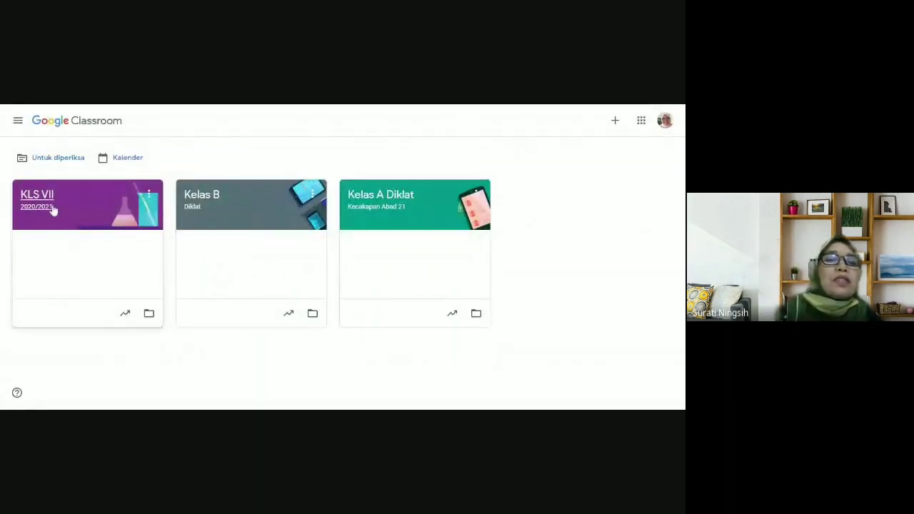
Open the KLS VII class, view its class code enlarged, and close the enlarged view
{"action": "left_click", "coordinate": [52, 209]}
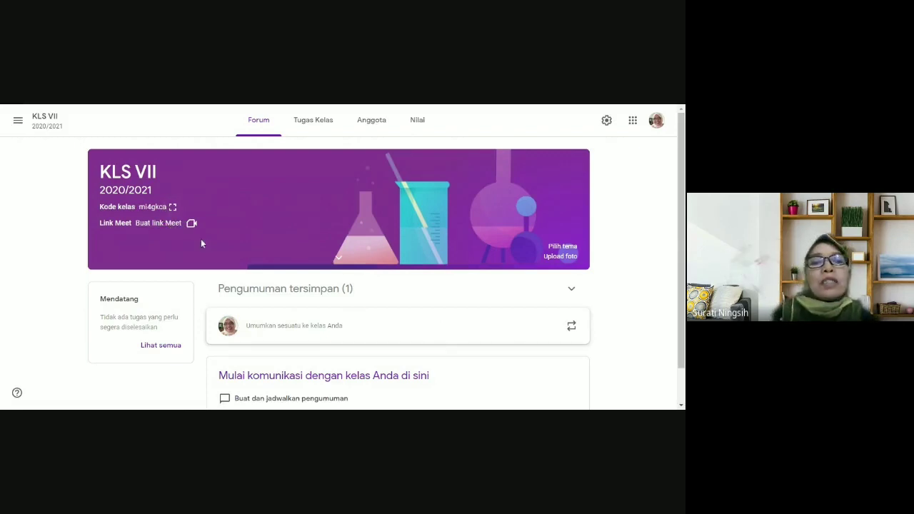
{"action": "left_click", "coordinate": [172, 207]}
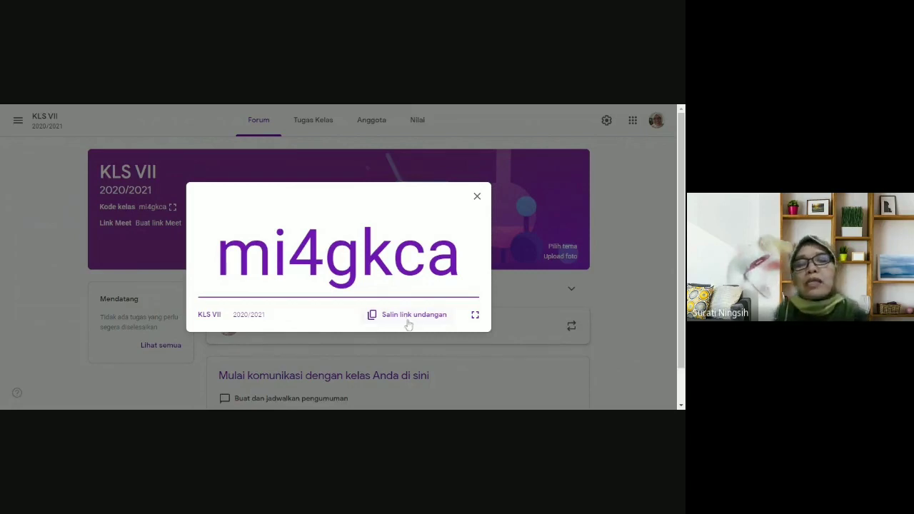
{"action": "left_click", "coordinate": [477, 197]}
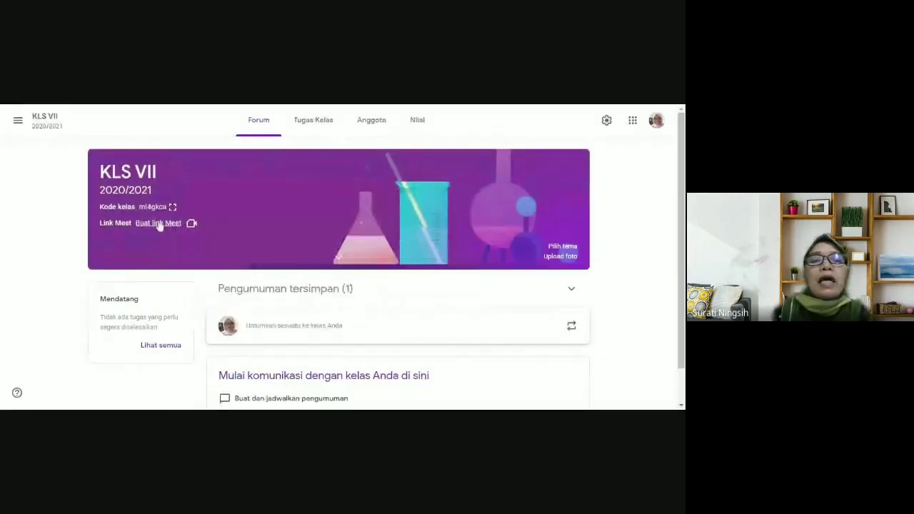
Generate a Meet link for the KLS VII class and save it
{"action": "left_click", "coordinate": [159, 222]}
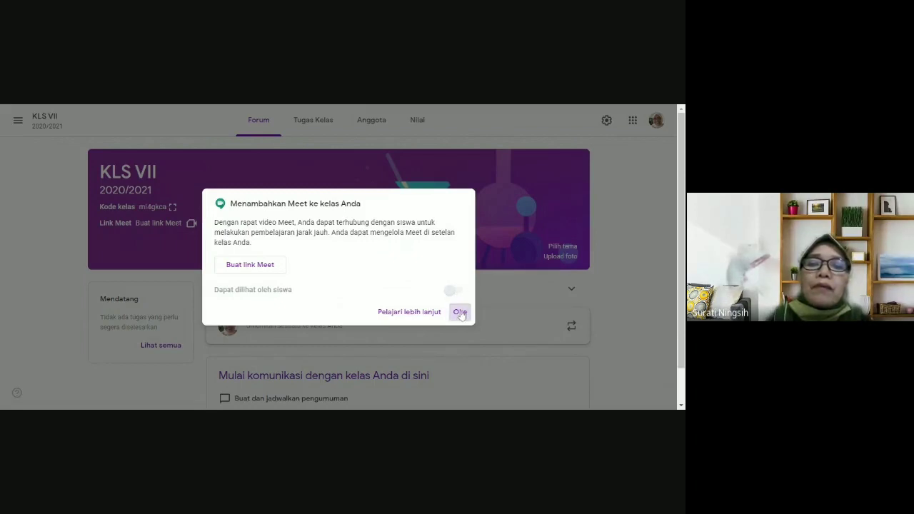
{"action": "left_click", "coordinate": [459, 311]}
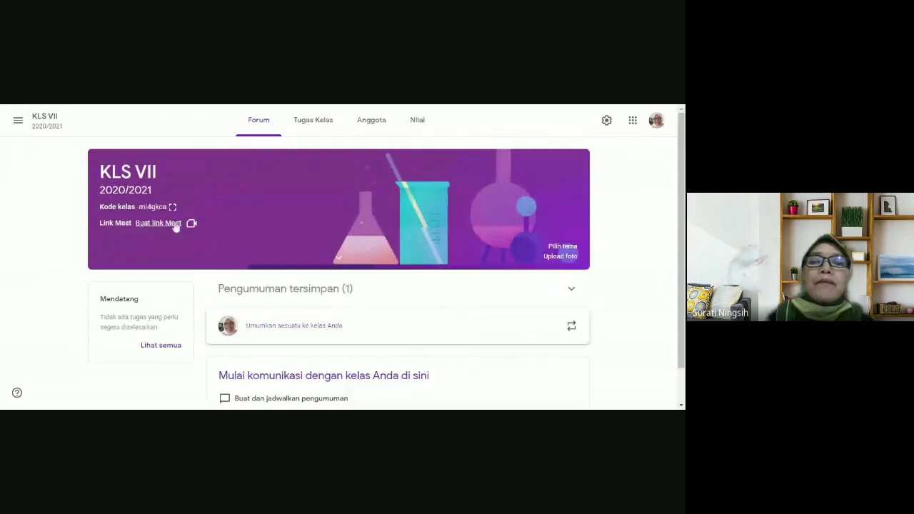
{"action": "left_click", "coordinate": [159, 222]}
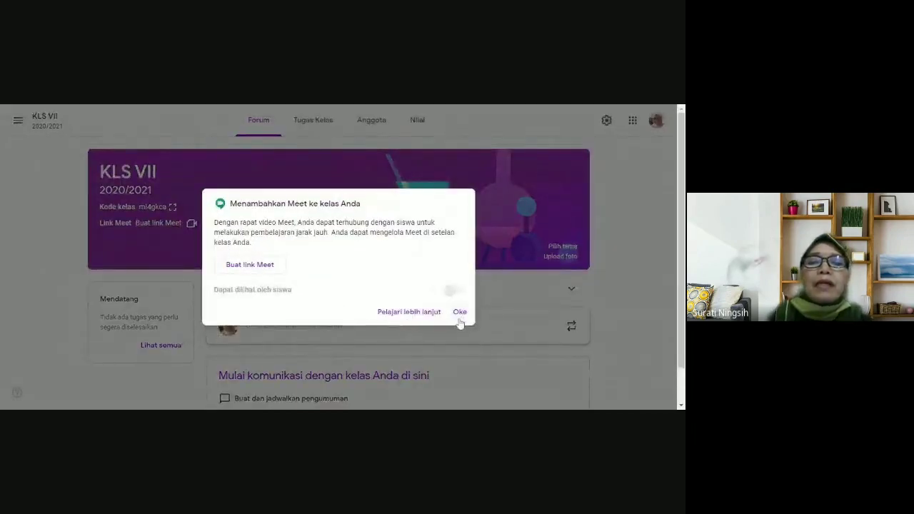
{"action": "left_click", "coordinate": [265, 270]}
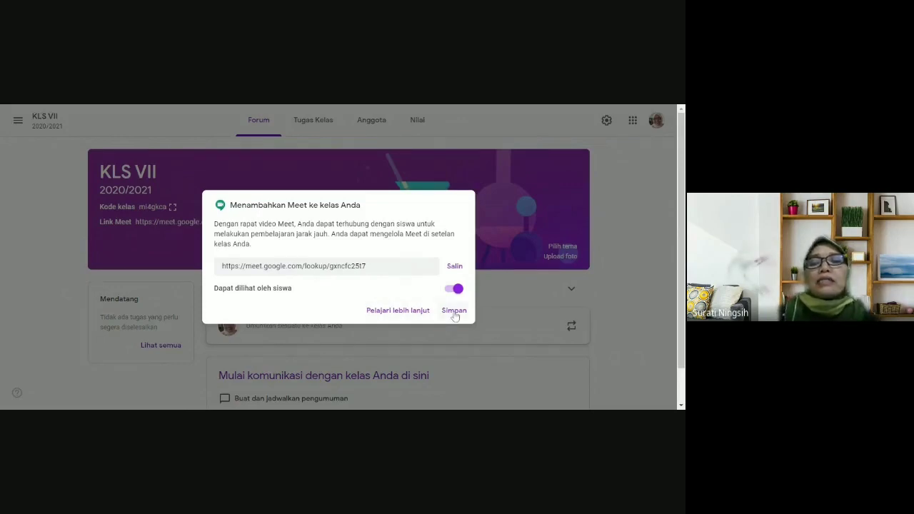
{"action": "left_click", "coordinate": [454, 312]}
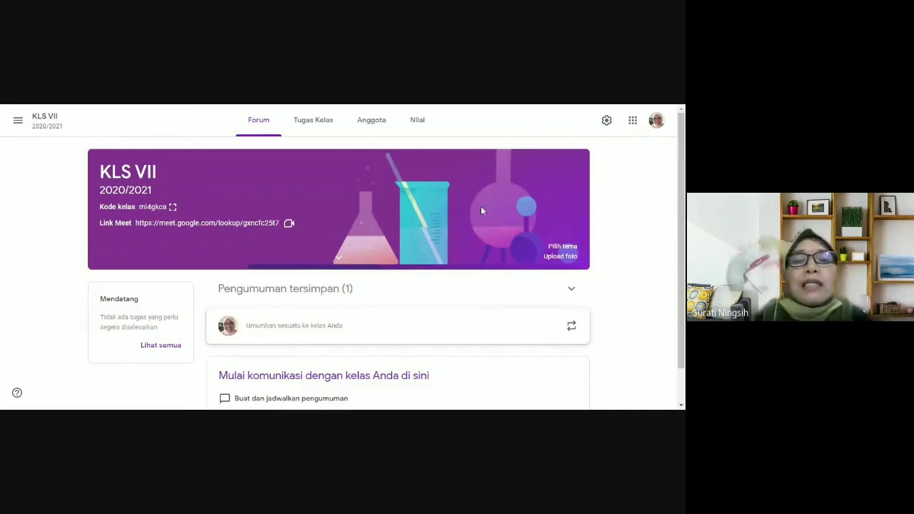
Examine the Matematika & Sains, Seni, Olahraga and Bahasa & Sejarah header themes and the header photo upload option, changing nothing
{"action": "left_click", "coordinate": [558, 255]}
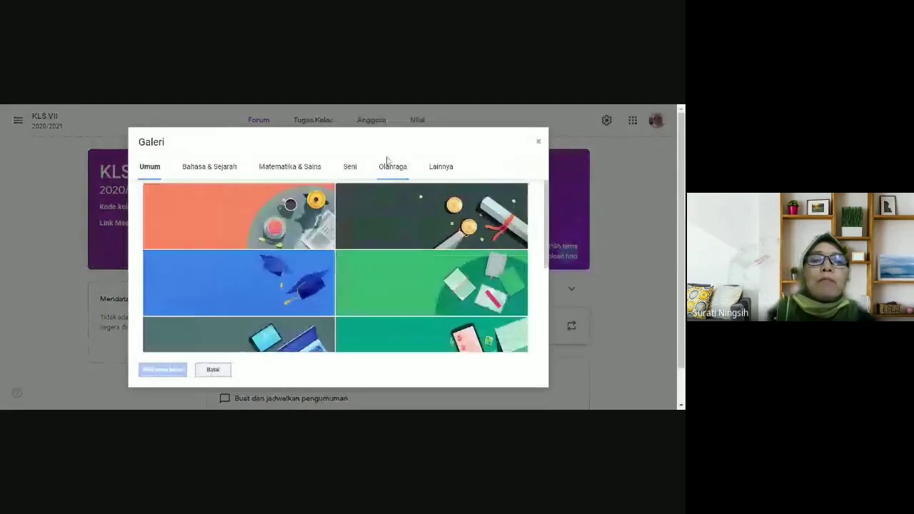
{"action": "left_click", "coordinate": [300, 168]}
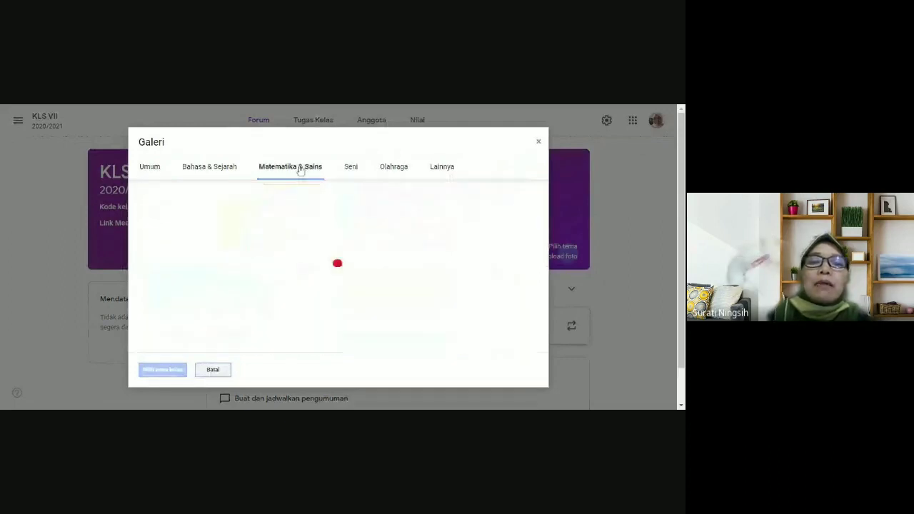
{"action": "left_click", "coordinate": [351, 169]}
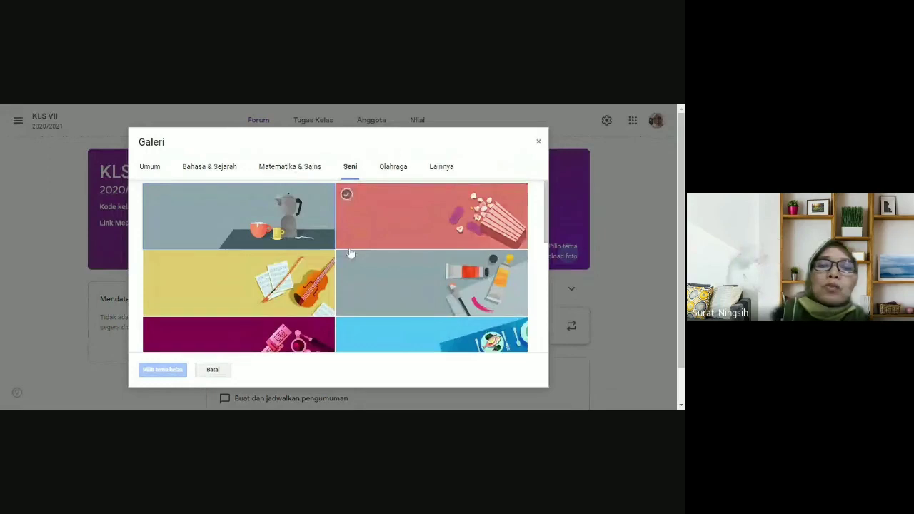
{"action": "left_click", "coordinate": [393, 169]}
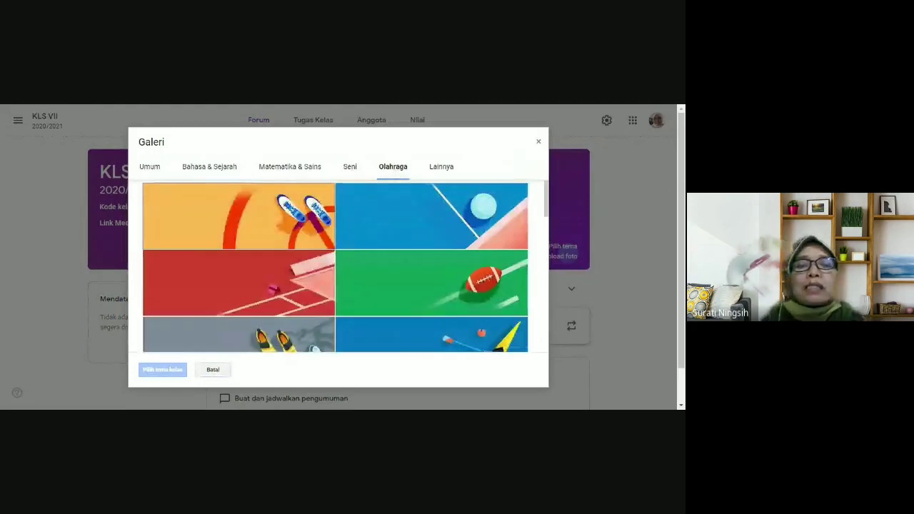
{"action": "left_click", "coordinate": [207, 167]}
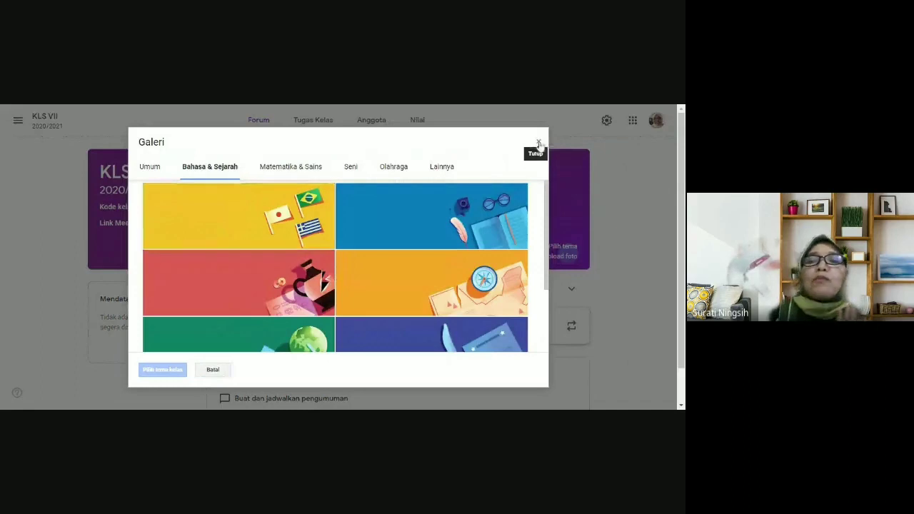
{"action": "left_click", "coordinate": [538, 143]}
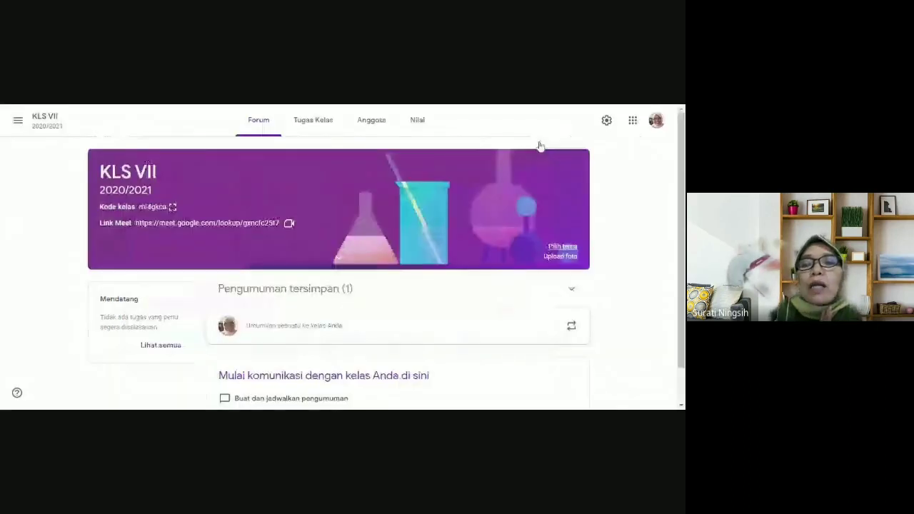
{"action": "left_click", "coordinate": [564, 257]}
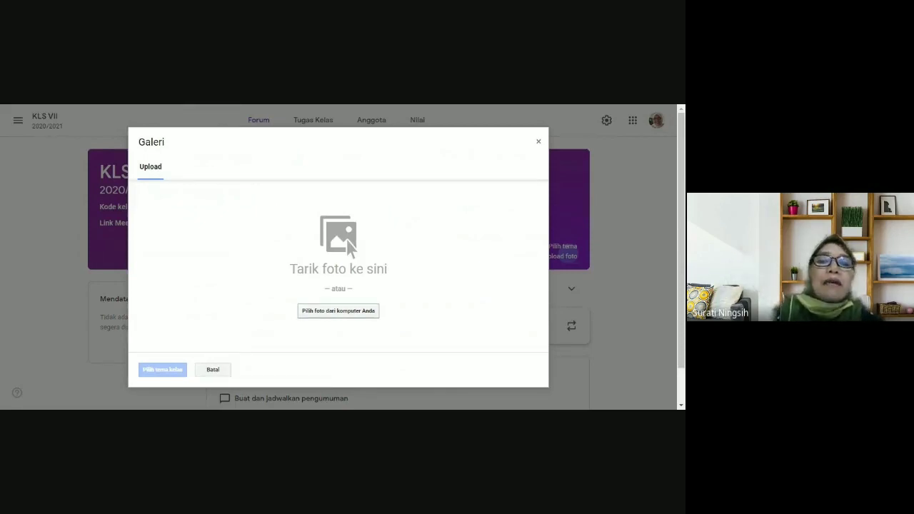
{"action": "left_click", "coordinate": [213, 370]}
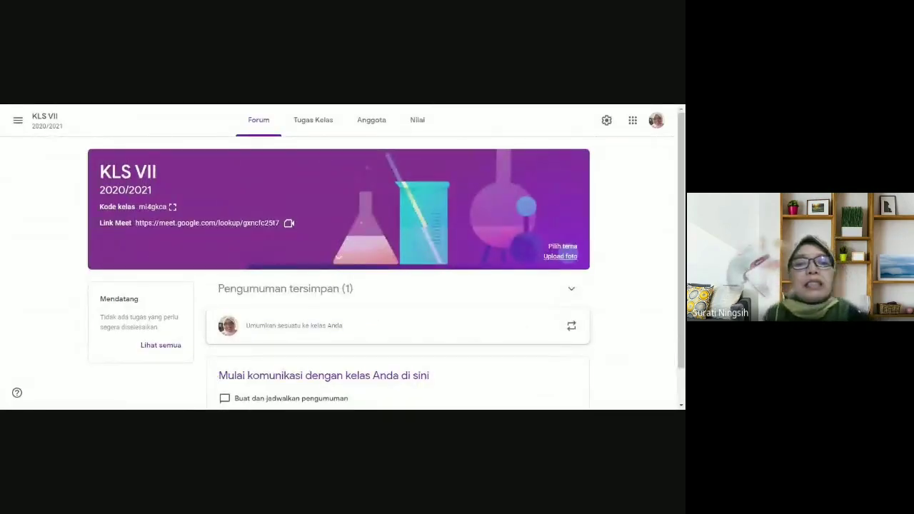
Examine the class members page and the student invitation form without inviting anyone
{"action": "left_click", "coordinate": [373, 123]}
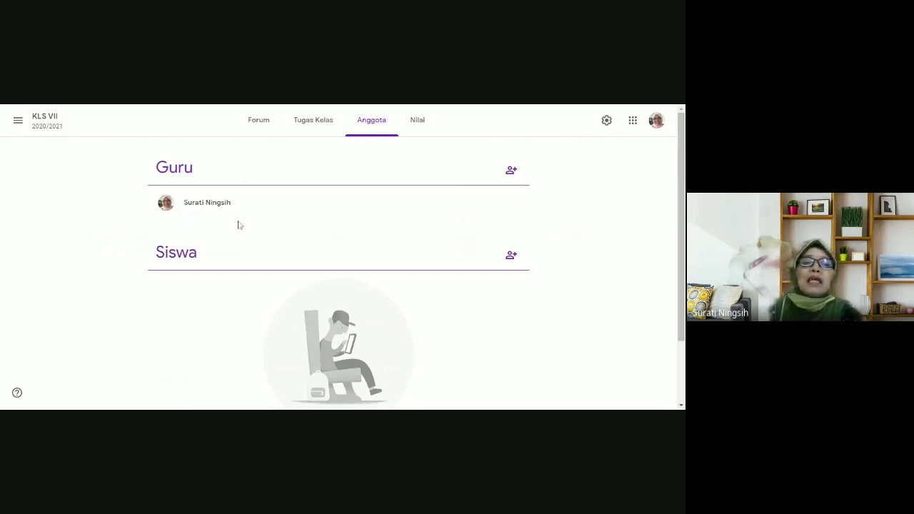
{"action": "left_click", "coordinate": [512, 255]}
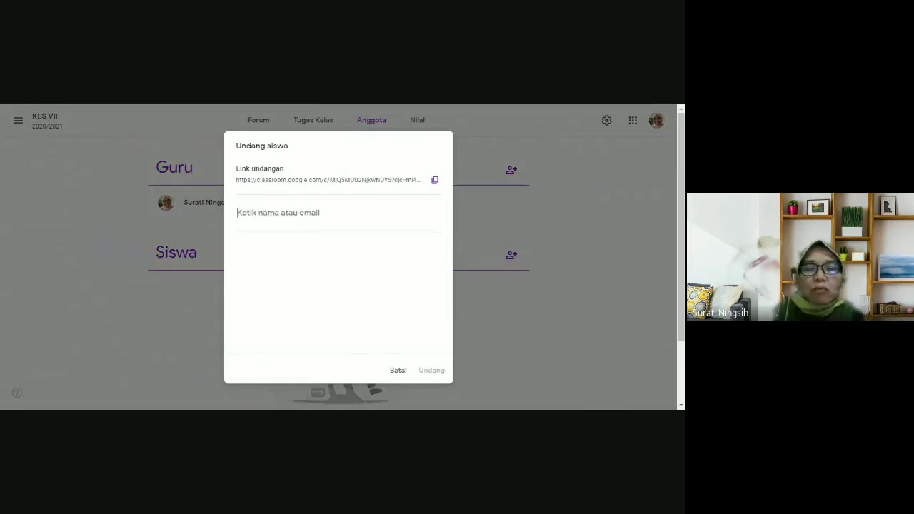
{"action": "left_click", "coordinate": [398, 370]}
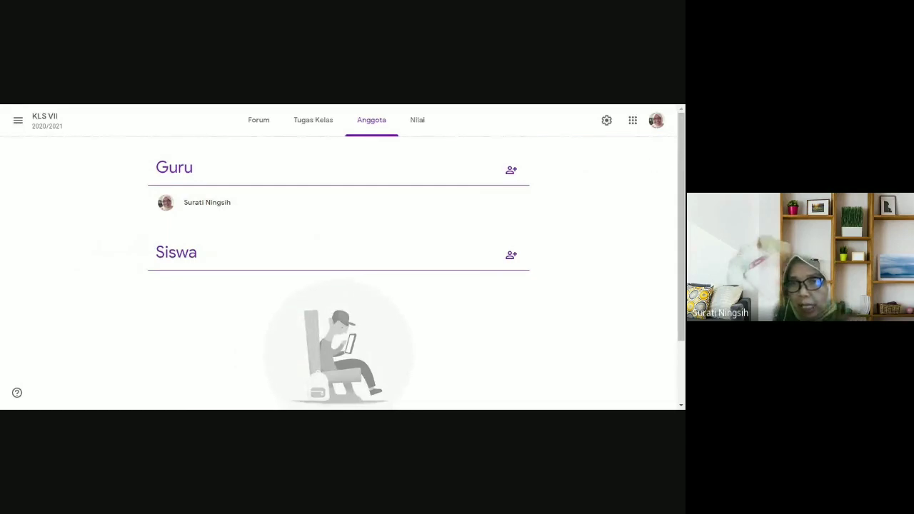
{"action": "left_click", "coordinate": [511, 255]}
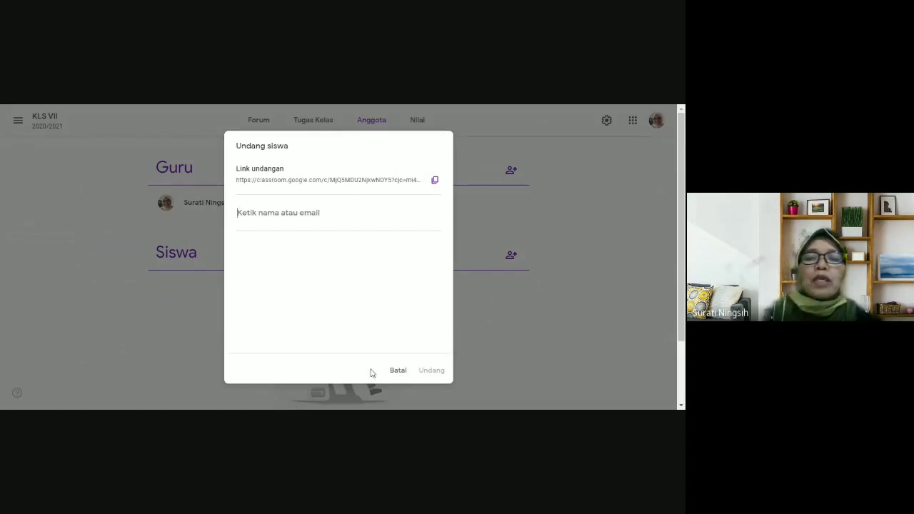
{"action": "left_click", "coordinate": [398, 372]}
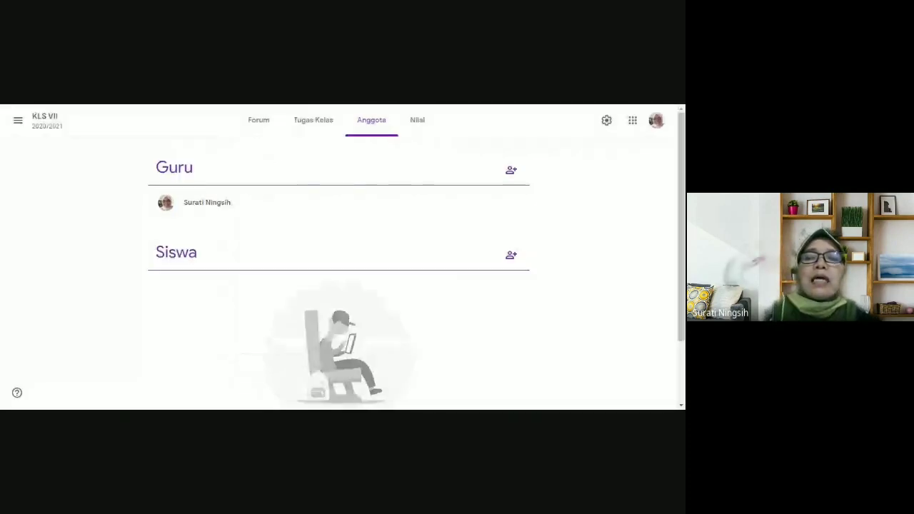
{"action": "left_click_drag", "start_coordinate": [682, 139], "coordinate": [681, 202]}
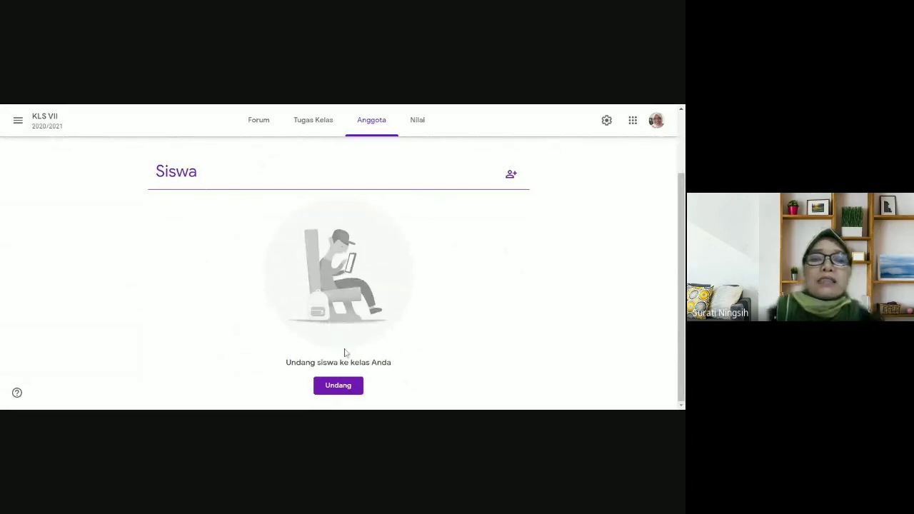
Search for people by name in the student invitation form, browse the suggested accounts, and cancel without inviting anyone
{"action": "left_click", "coordinate": [345, 390]}
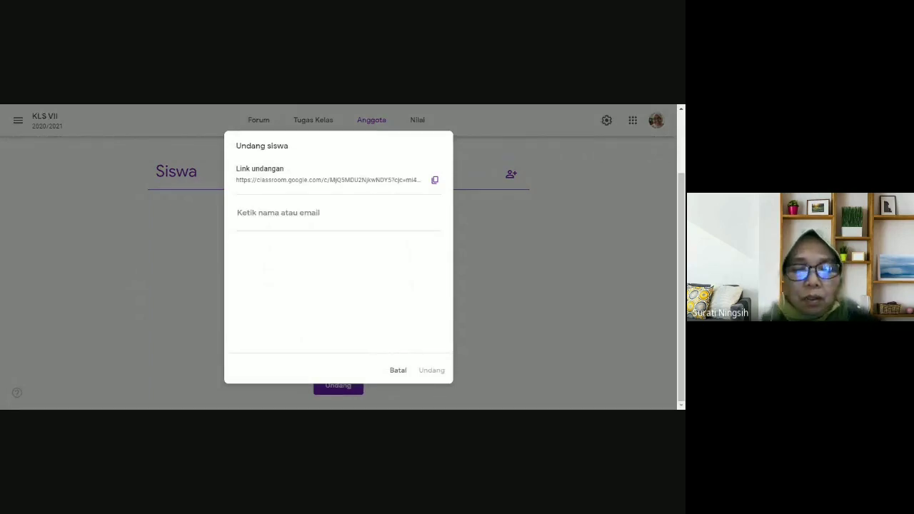
{"action": "type", "text": "a"}
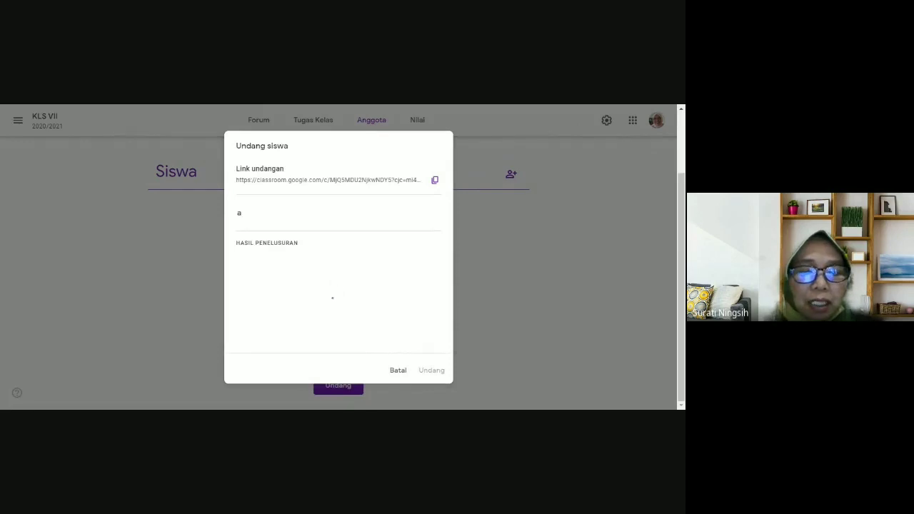
{"action": "key", "text": "BackSpace"}
{"action": "type", "text": "r"}
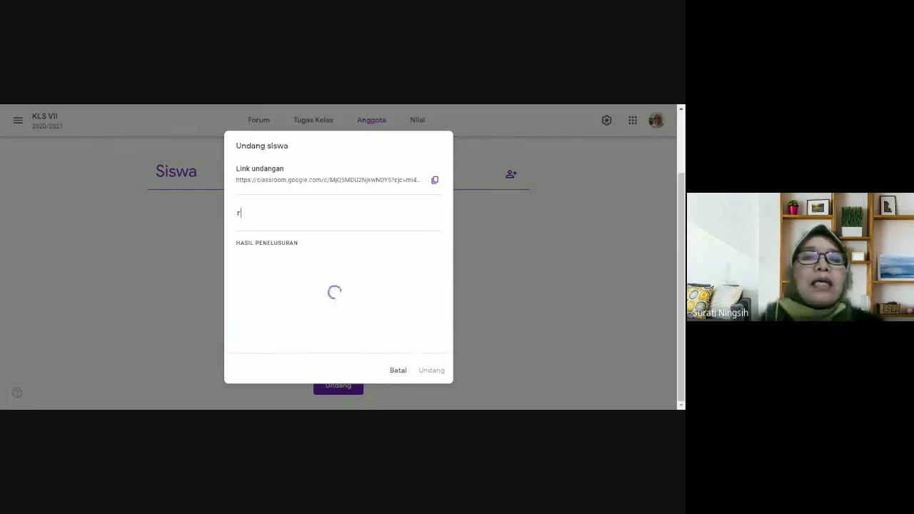
{"action": "type", "text": "obi"}
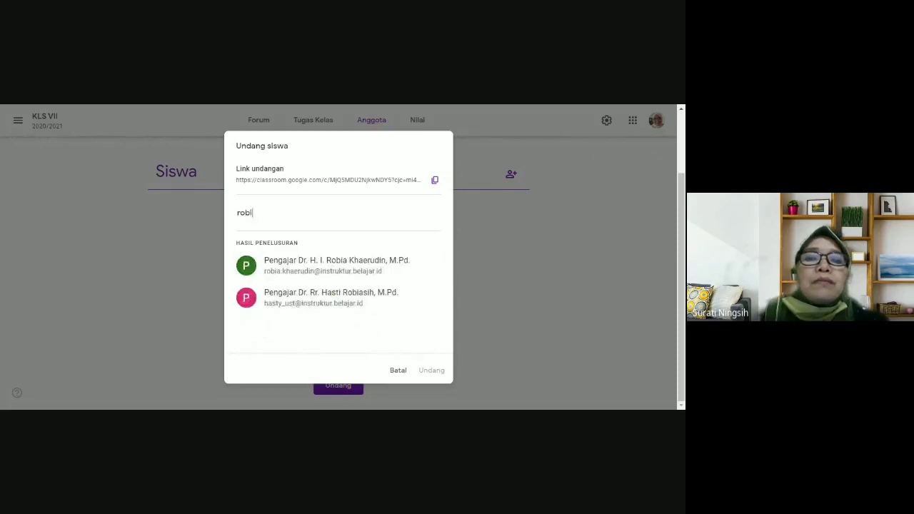
{"action": "key", "text": "BackSpace"}
{"action": "key", "text": "BackSpace"}
{"action": "key", "text": "BackSpace"}
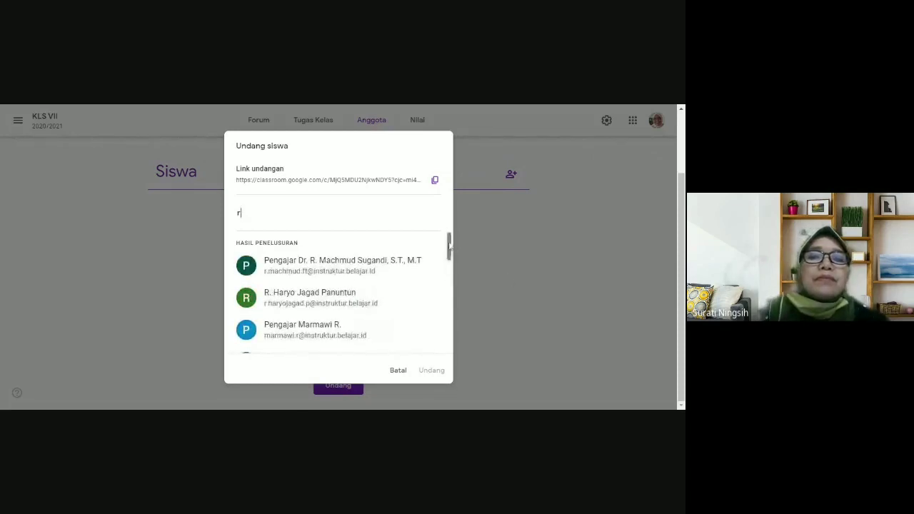
{"action": "left_click_drag", "start_coordinate": [449, 245], "coordinate": [444, 333]}
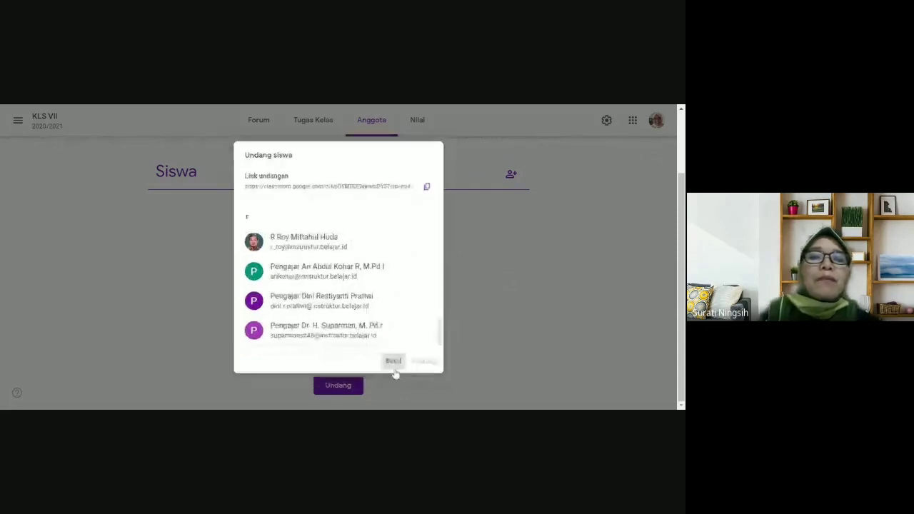
{"action": "left_click", "coordinate": [397, 370]}
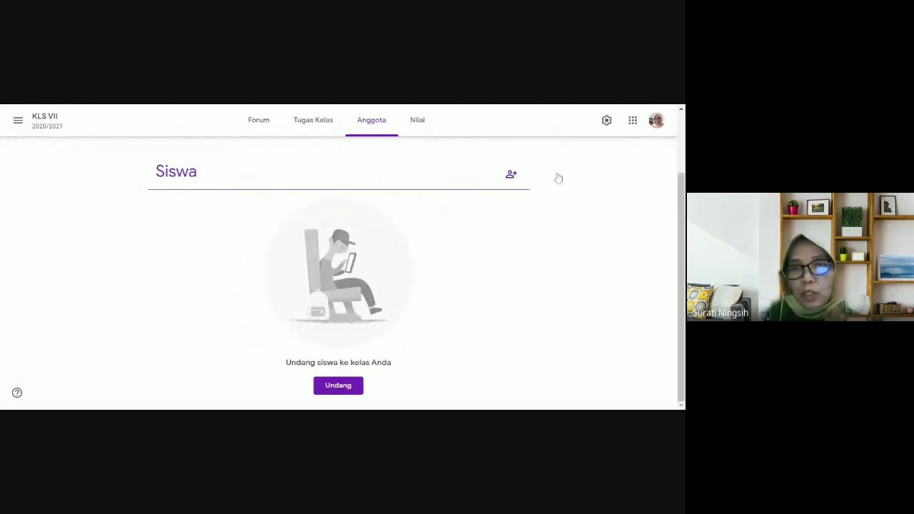
Check which account is signed in, close the account details, and view the teacher section of the class members page
{"action": "left_click", "coordinate": [656, 121]}
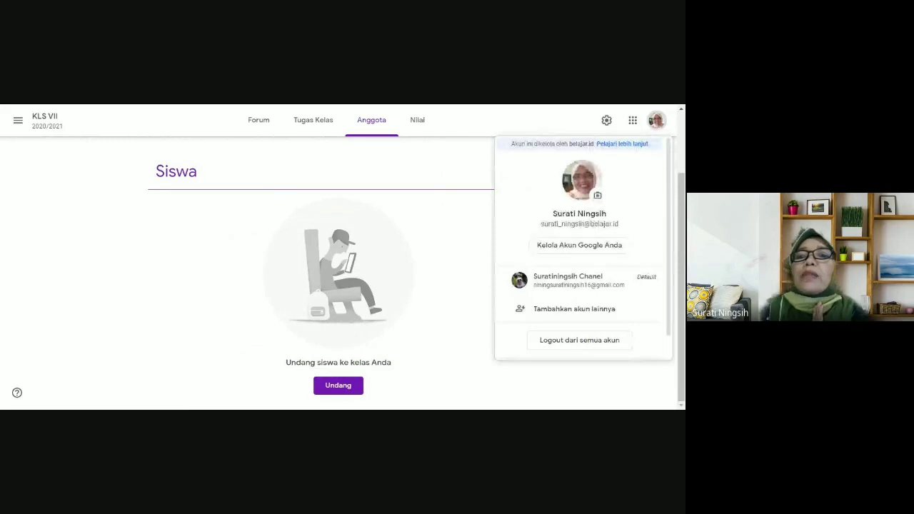
{"action": "left_click", "coordinate": [439, 251]}
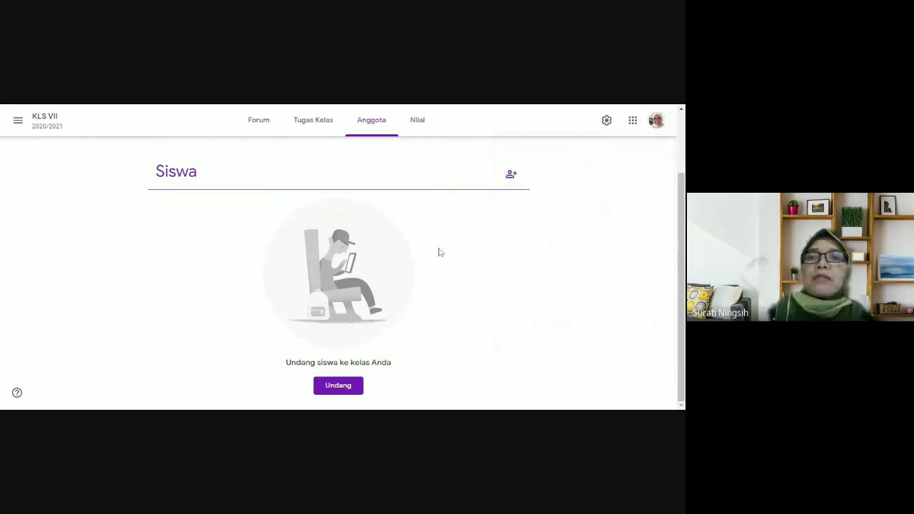
{"action": "scroll", "coordinate": [683, 148], "scroll_direction": "up", "scroll_amount": 2}
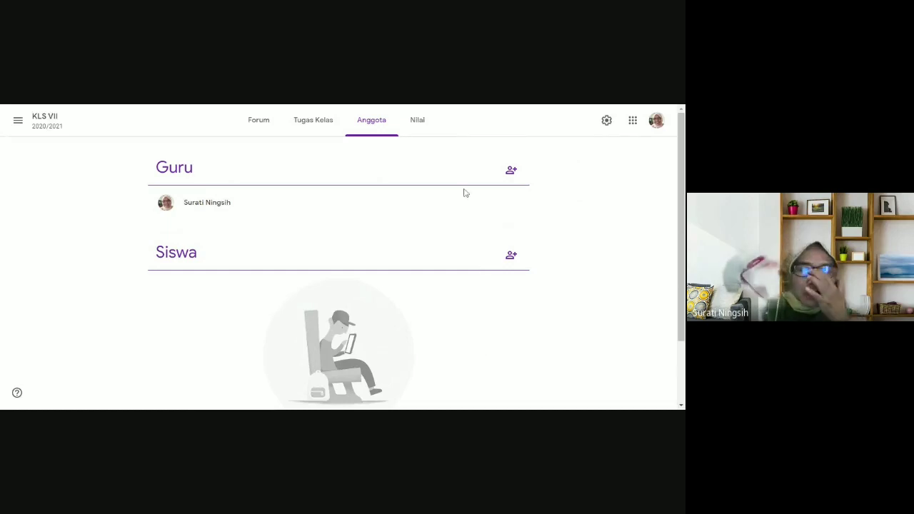
Delete the topic "terapung tenggelam melayang" from the classwork page of KLS VII
{"action": "left_click", "coordinate": [307, 121]}
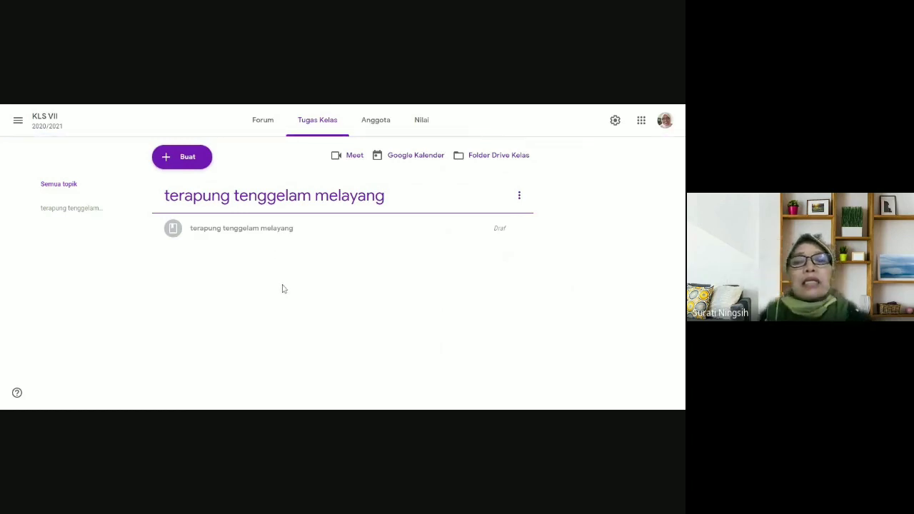
{"action": "left_click", "coordinate": [519, 196]}
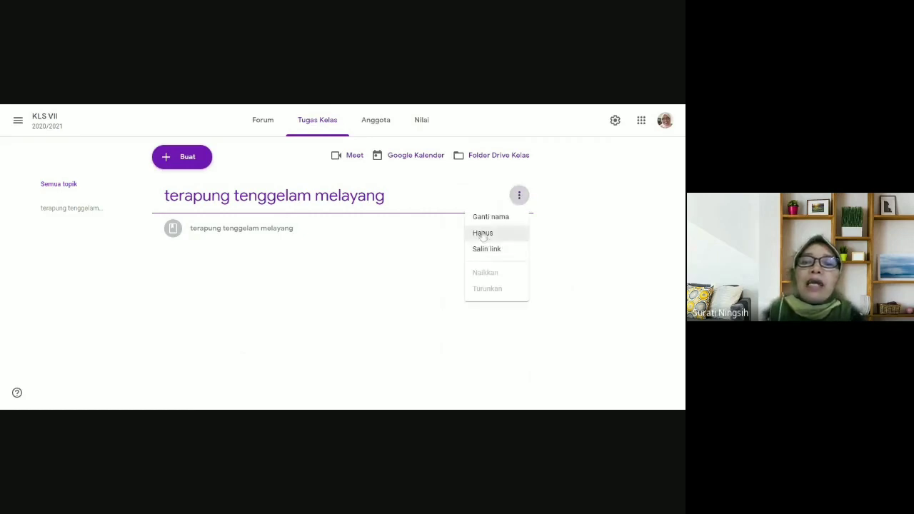
{"action": "left_click", "coordinate": [482, 234]}
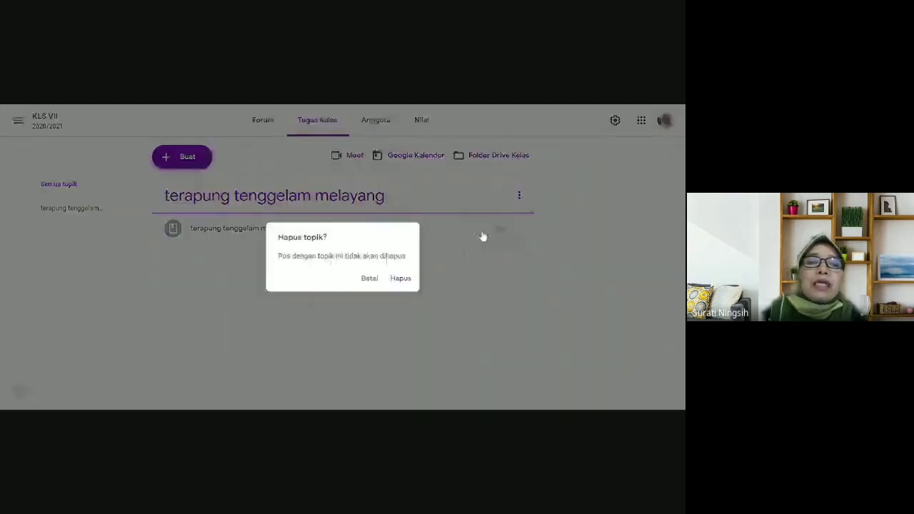
{"action": "left_click", "coordinate": [401, 278]}
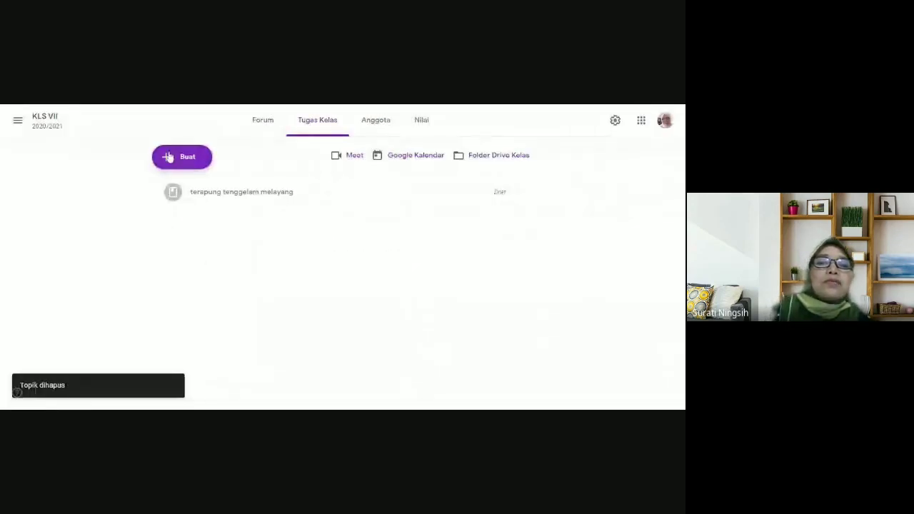
Add a new classwork topic named "tumbuhan"
{"action": "left_click", "coordinate": [169, 157]}
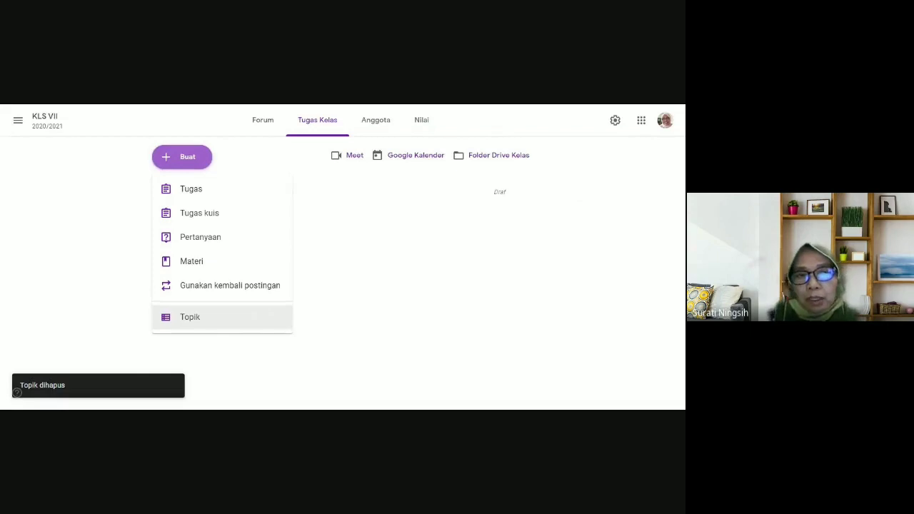
{"action": "left_click", "coordinate": [193, 318]}
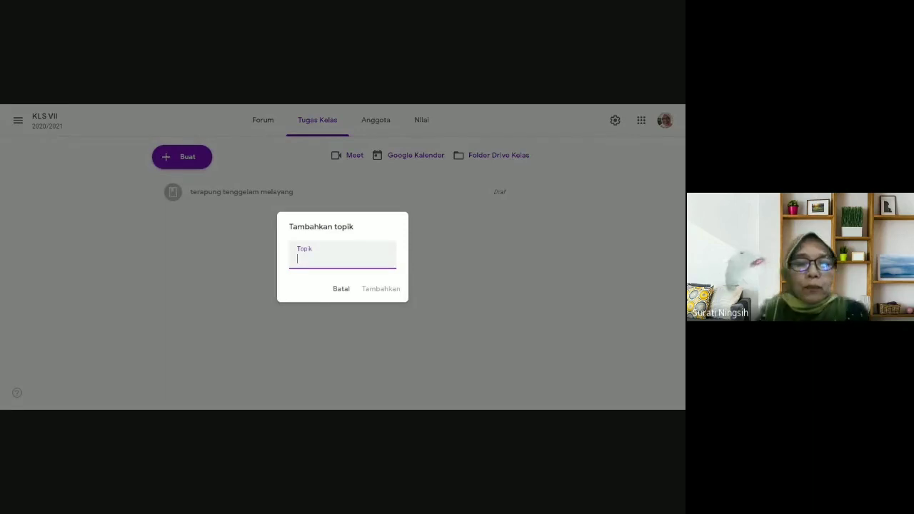
{"action": "type", "text": "tum"}
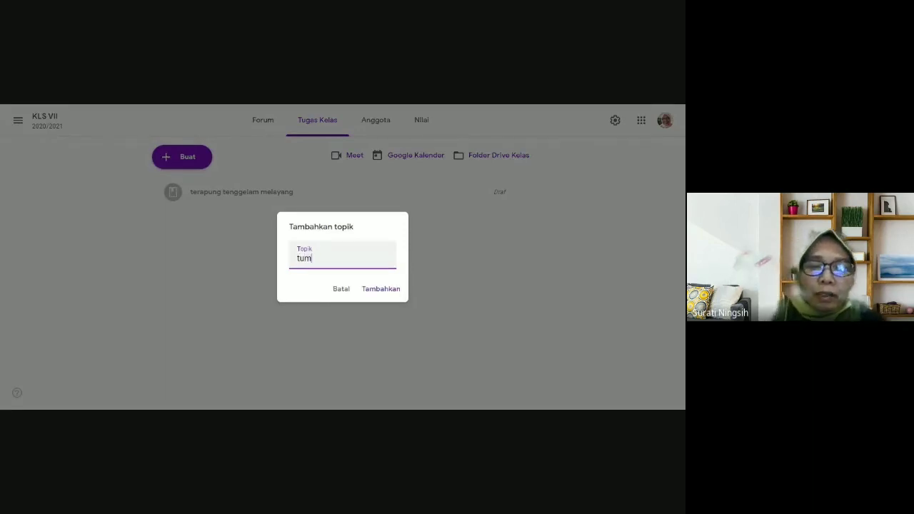
{"action": "type", "text": "buha"}
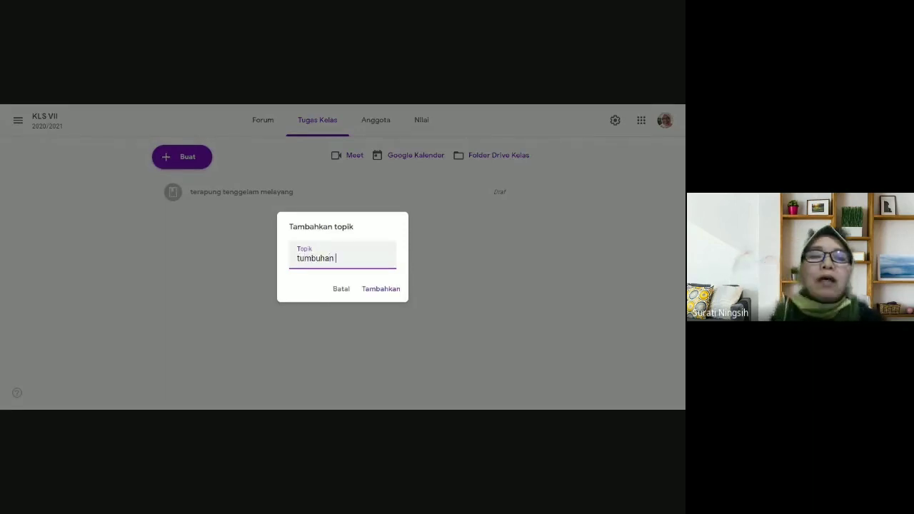
{"action": "type", "text": "n"}
{"action": "left_click", "coordinate": [387, 290]}
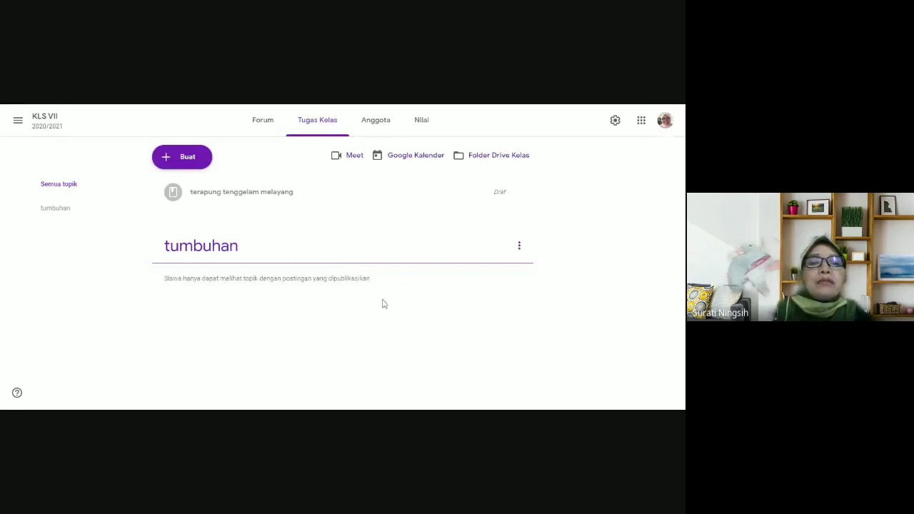
Create a new classwork material post with the title "bunga /tanaman hias"
{"action": "left_click", "coordinate": [166, 161]}
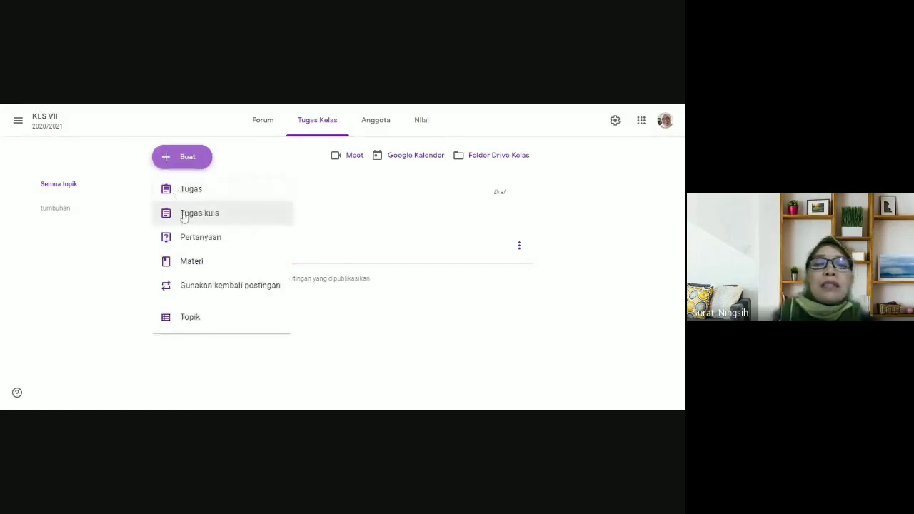
{"action": "left_click", "coordinate": [197, 270]}
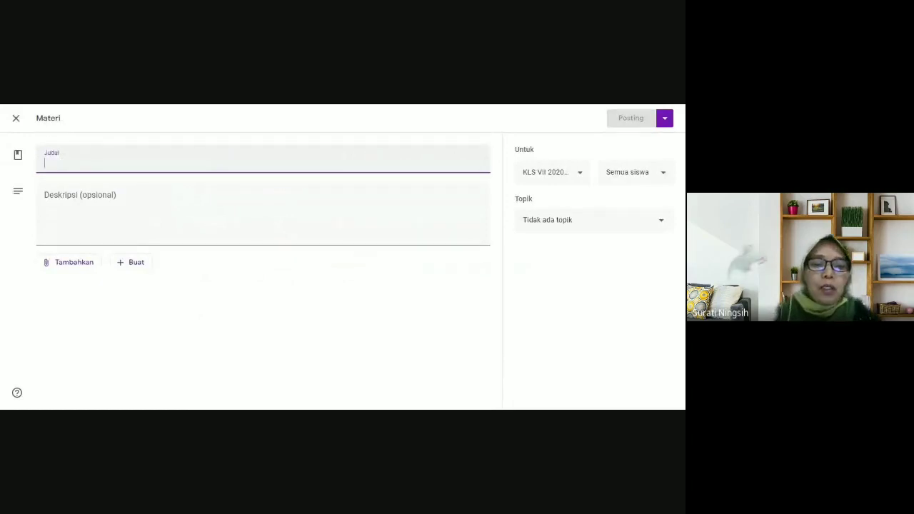
{"action": "type", "text": "bun"}
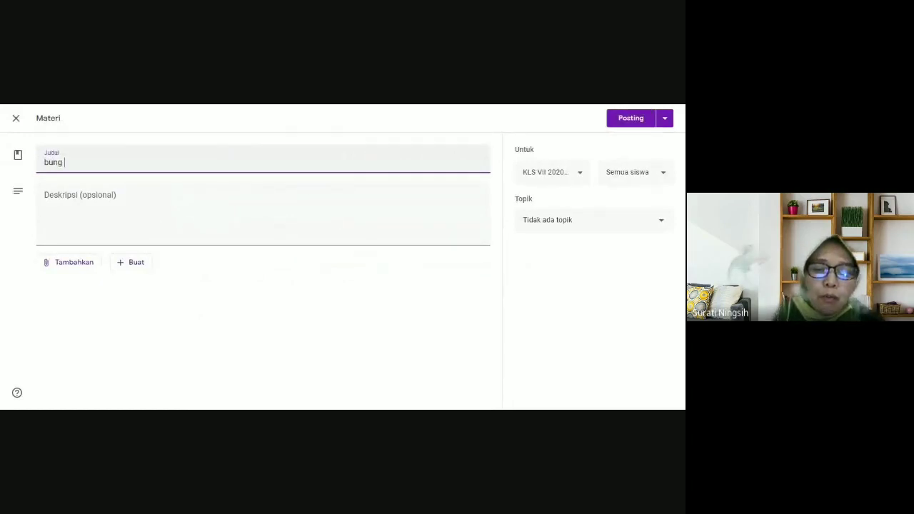
{"action": "type", "text": "ga "}
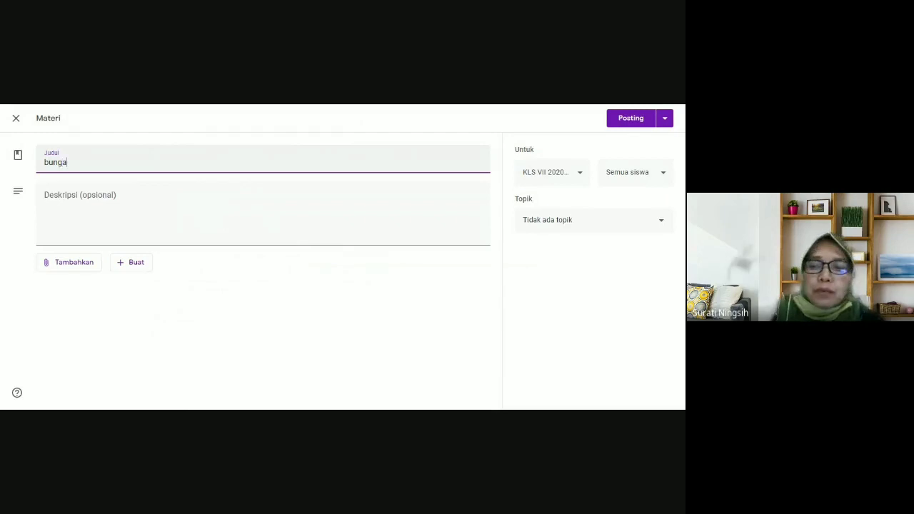
{"action": "type", "text": "/t"}
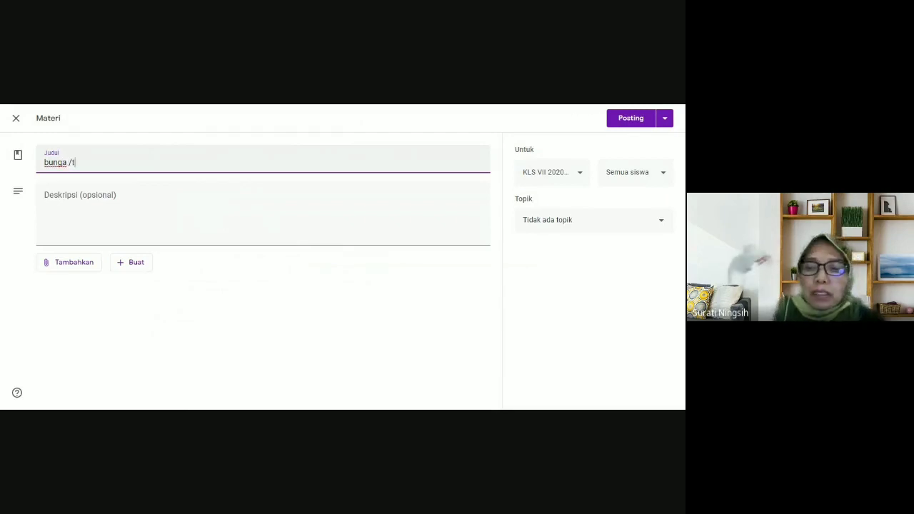
{"action": "type", "text": "anaman hiasa"}
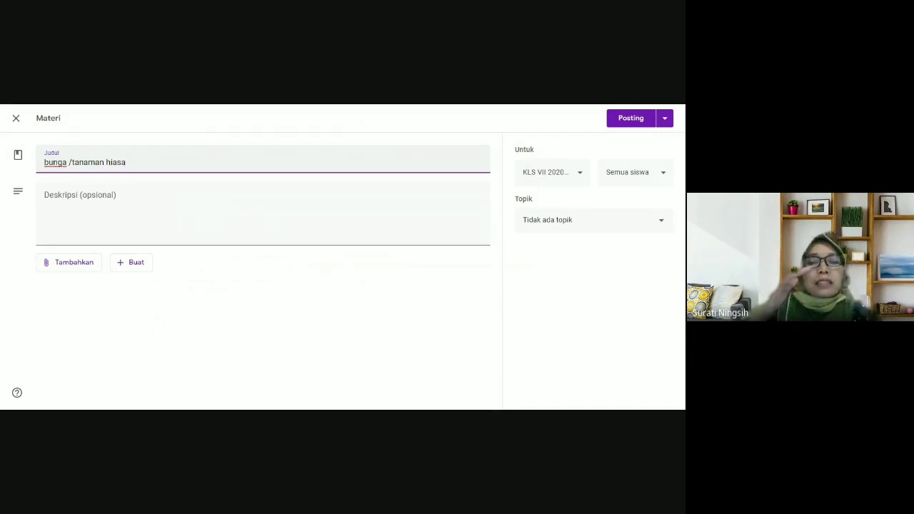
{"action": "key", "text": "BackSpace"}
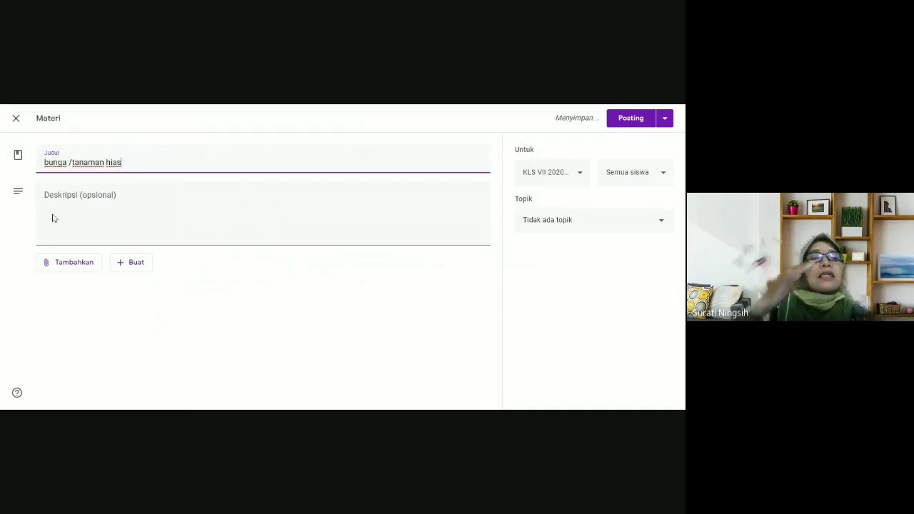
Enter "tanaman hias terdiri dari tanaman bunga, tanaman gantung, dan masih banyak ." as the first sentence of the material's description
{"action": "left_click", "coordinate": [53, 218]}
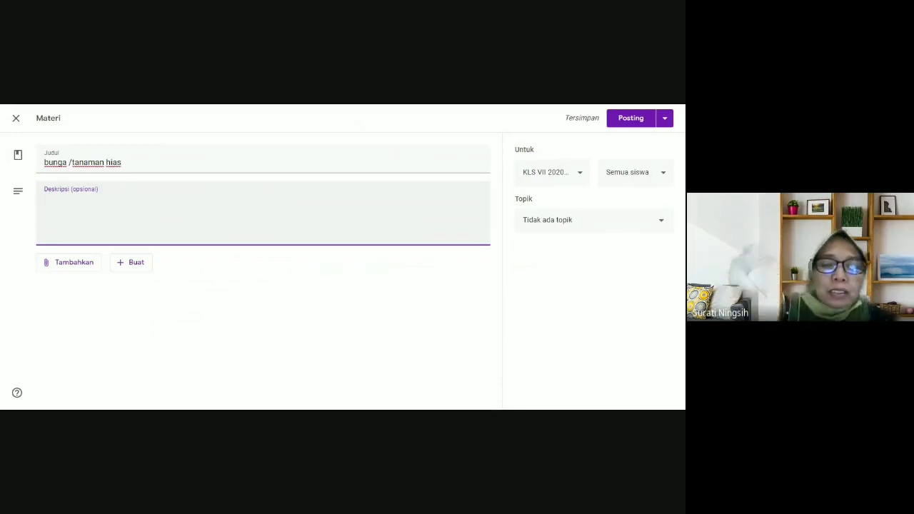
{"action": "type", "text": "tanaman h"}
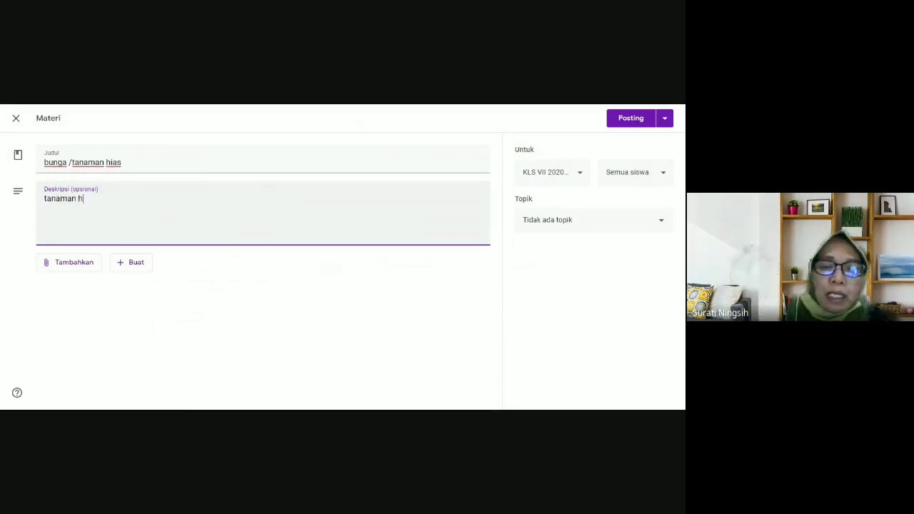
{"action": "type", "text": "ias te"}
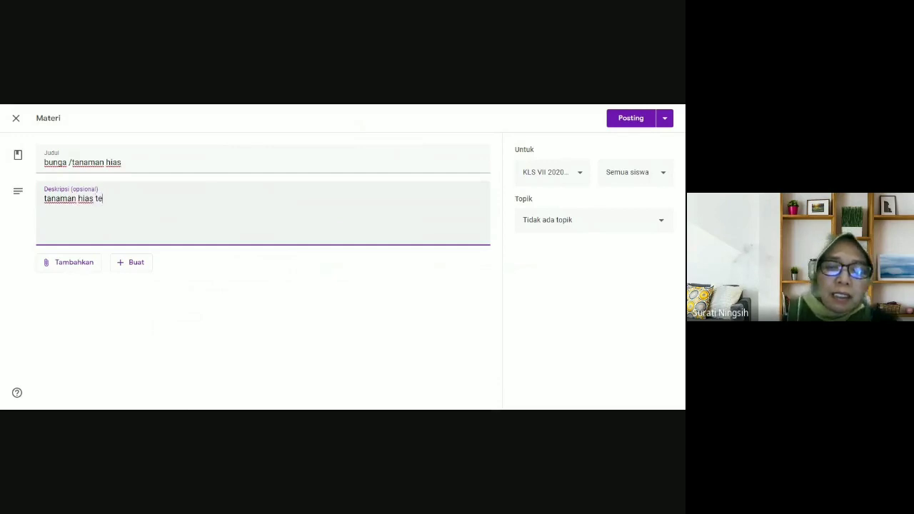
{"action": "type", "text": "rdiri "}
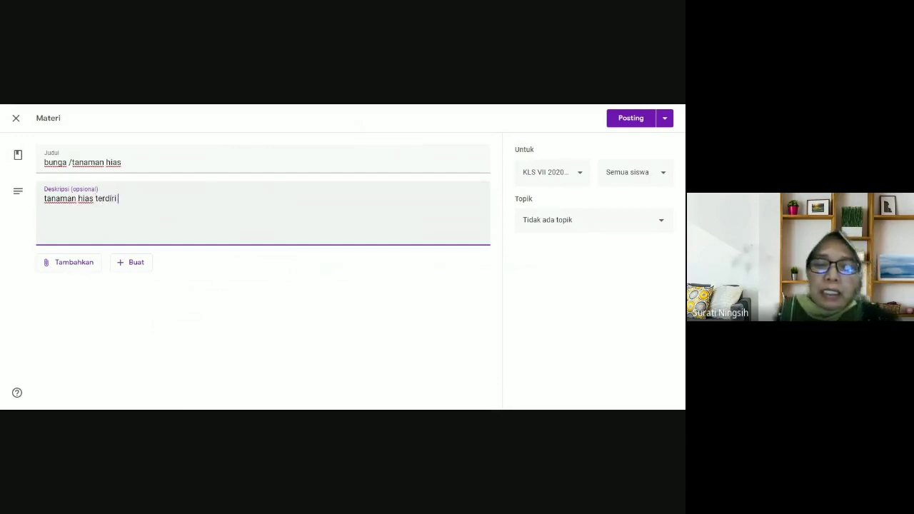
{"action": "type", "text": "dari tanam"}
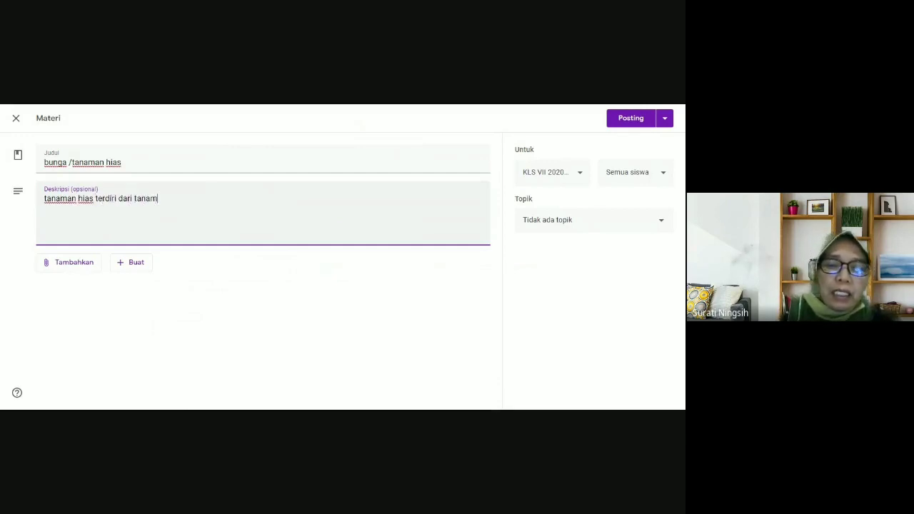
{"action": "type", "text": "an bunga,"}
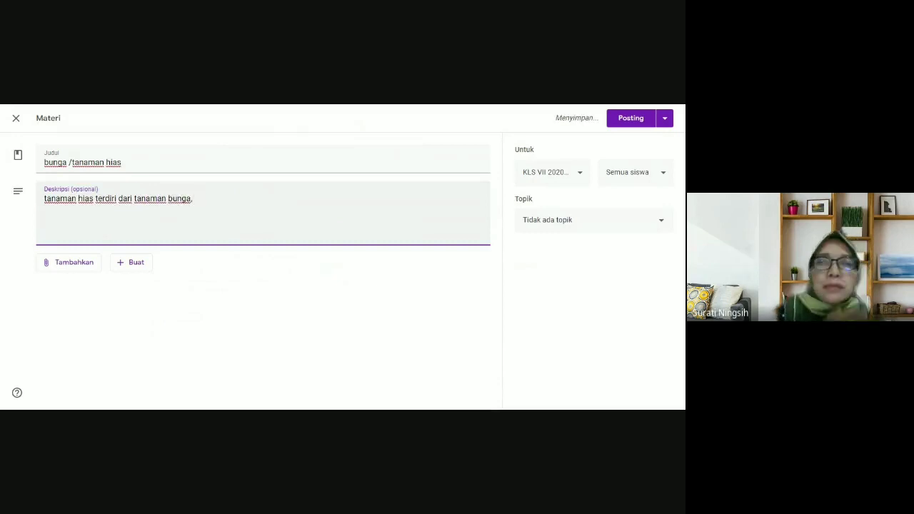
{"action": "type", "text": " tanaman "}
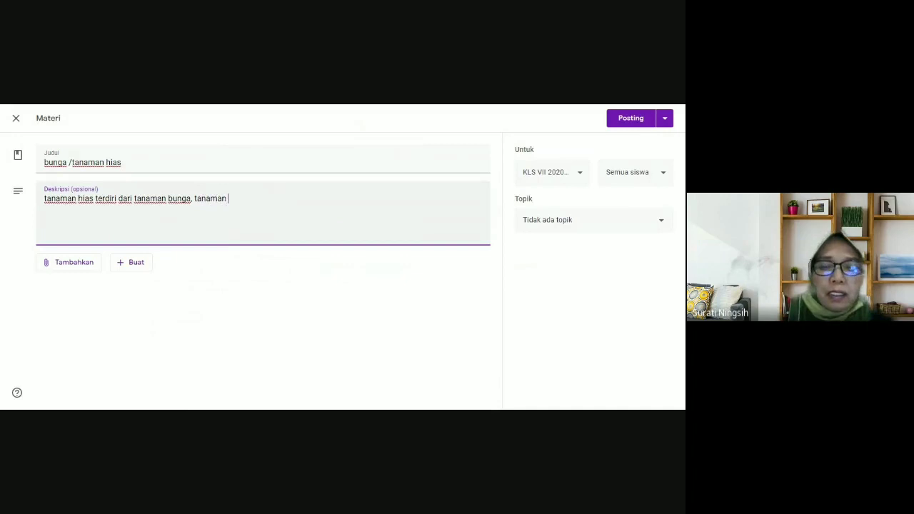
{"action": "type", "text": "gantung"}
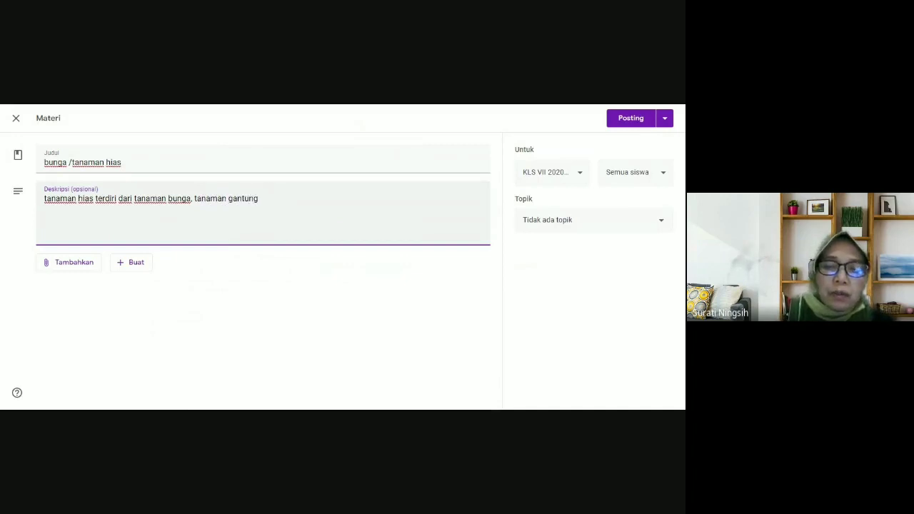
{"action": "type", "text": ", dan m"}
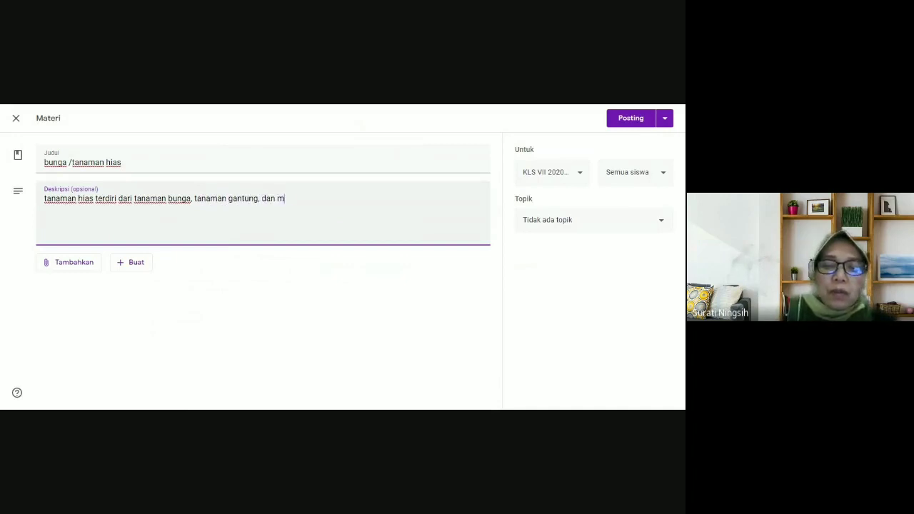
{"action": "type", "text": "asih banyak "}
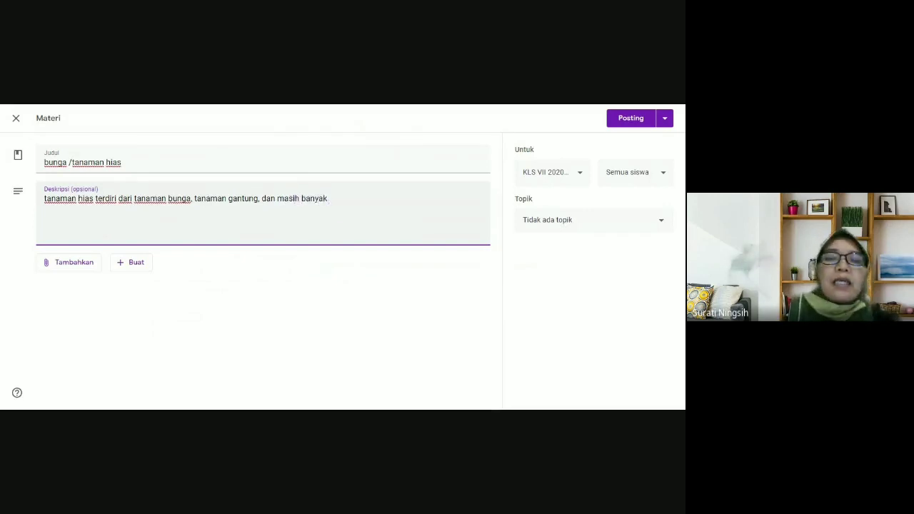
{"action": "type", "text": "."}
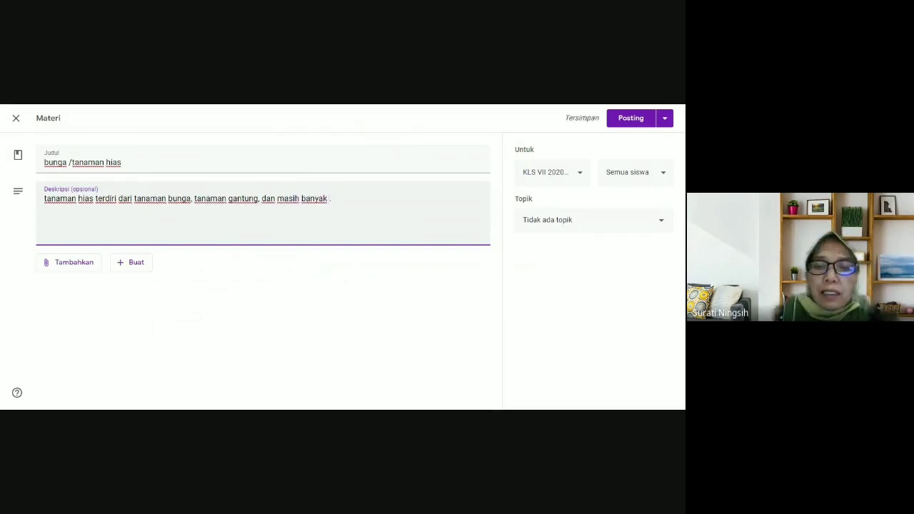
Continue the description with "untuk rumah tanaman hias yang biasa ditanam ada aglonema, tanaman keladi, dan lidah buaya."
{"action": "type", "text": " u"}
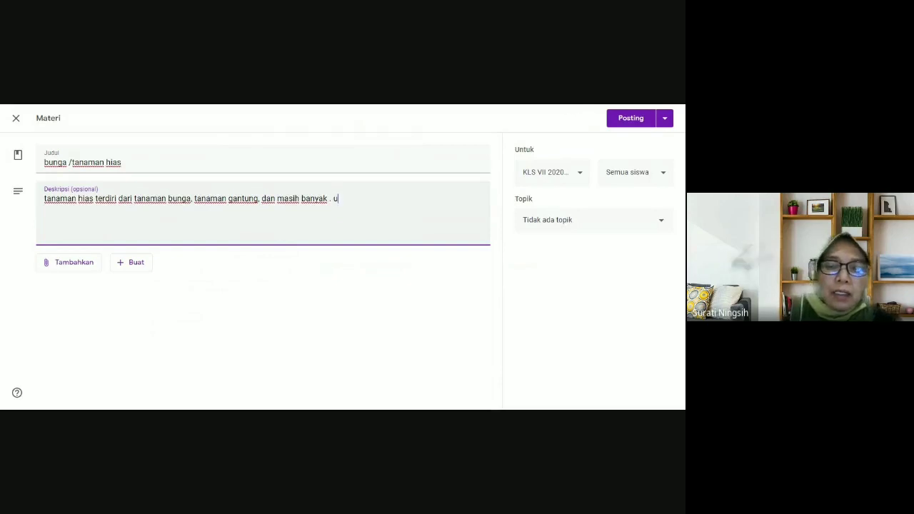
{"action": "type", "text": "ntuk "}
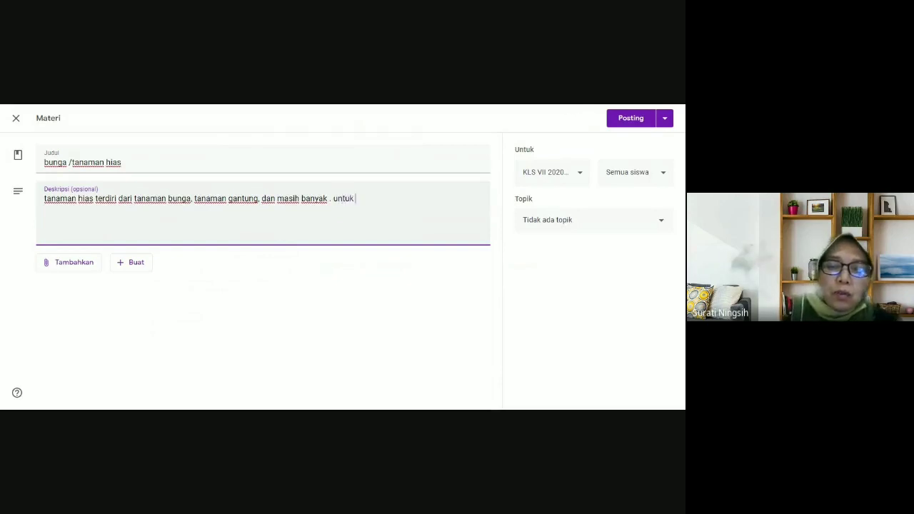
{"action": "type", "text": "rumah "}
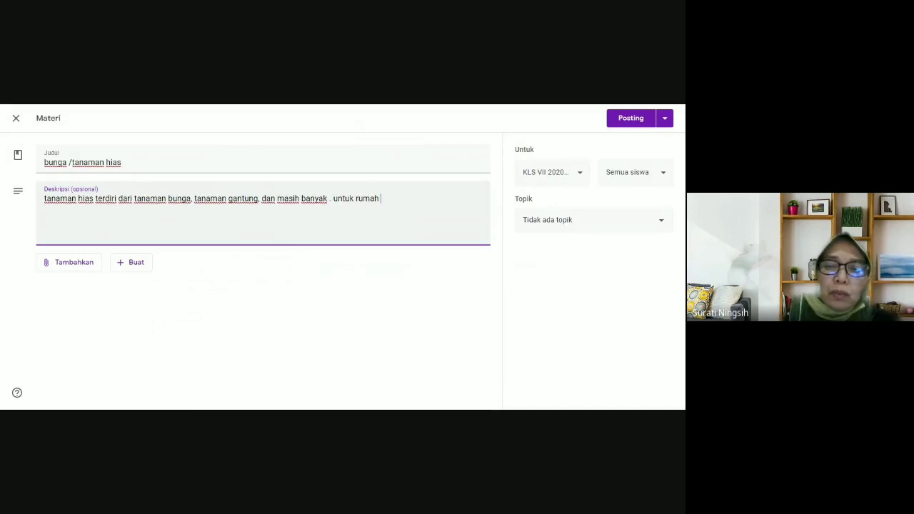
{"action": "type", "text": "tan"}
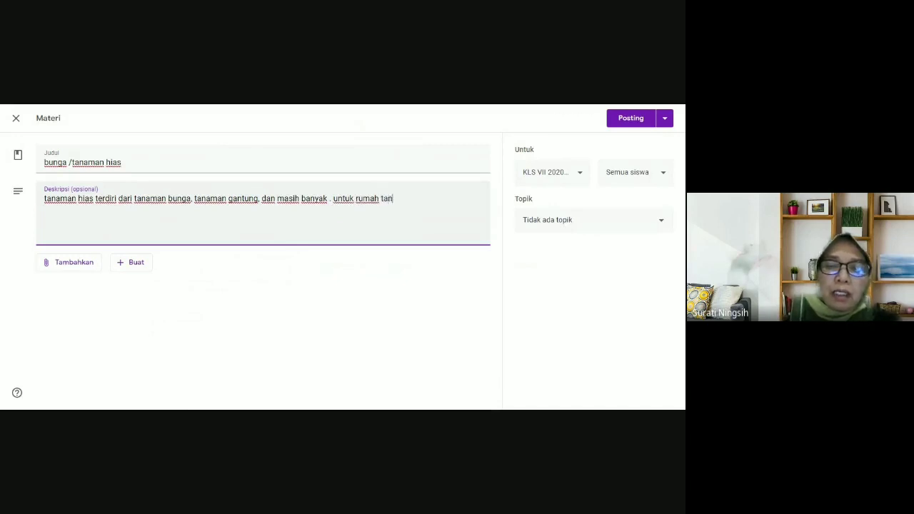
{"action": "type", "text": "aman hias"}
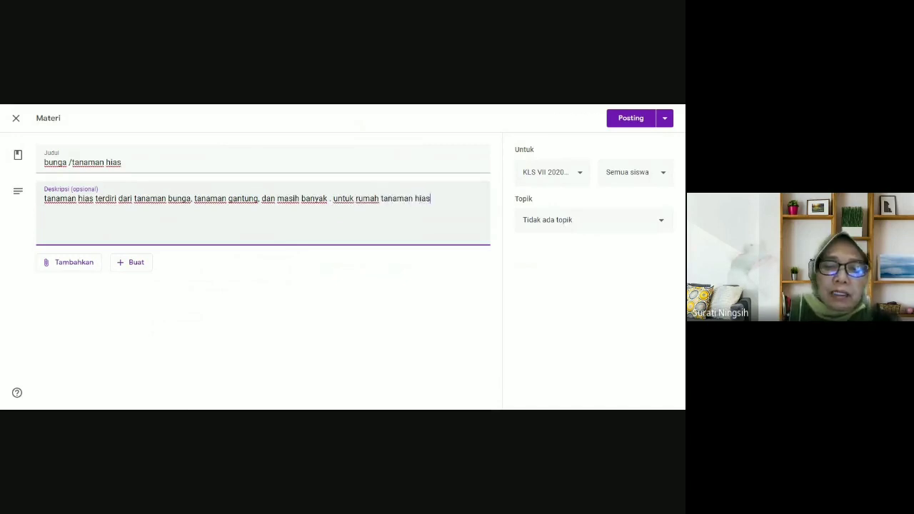
{"action": "type", "text": " yang bi"}
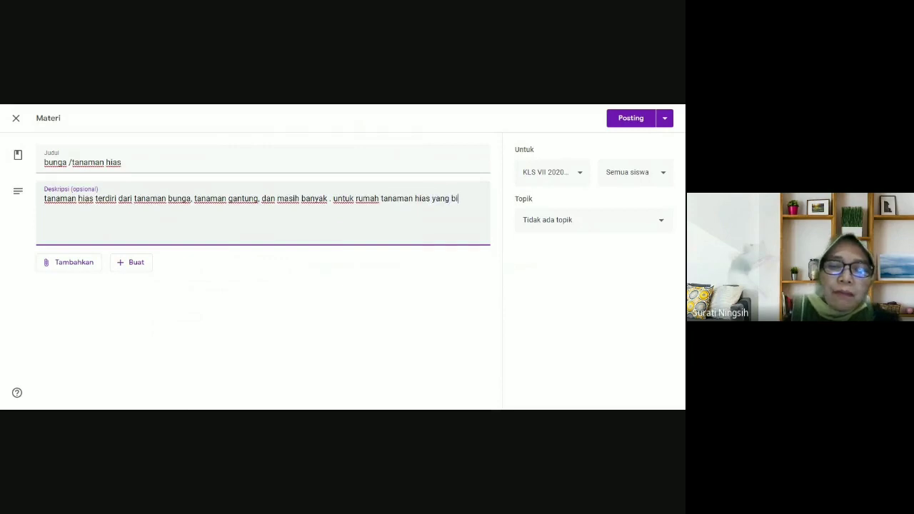
{"action": "type", "text": "asa di"}
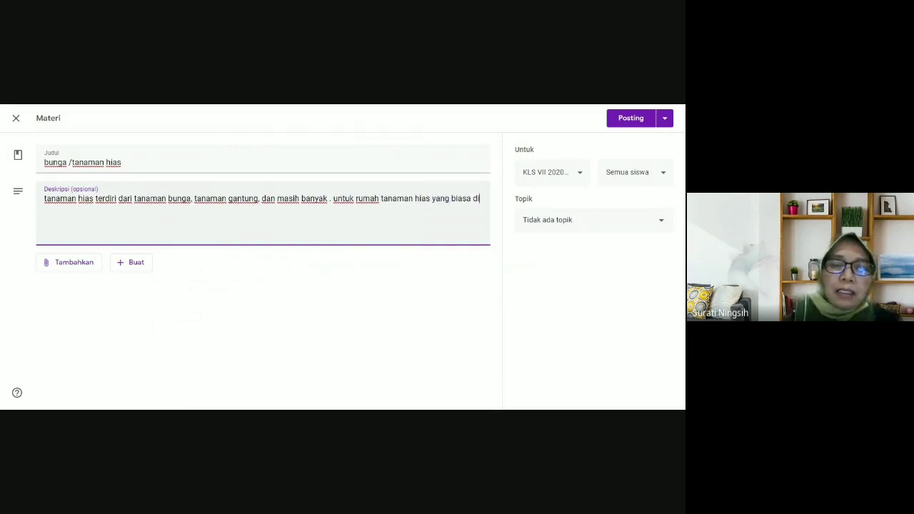
{"action": "type", "text": "tanam ad"}
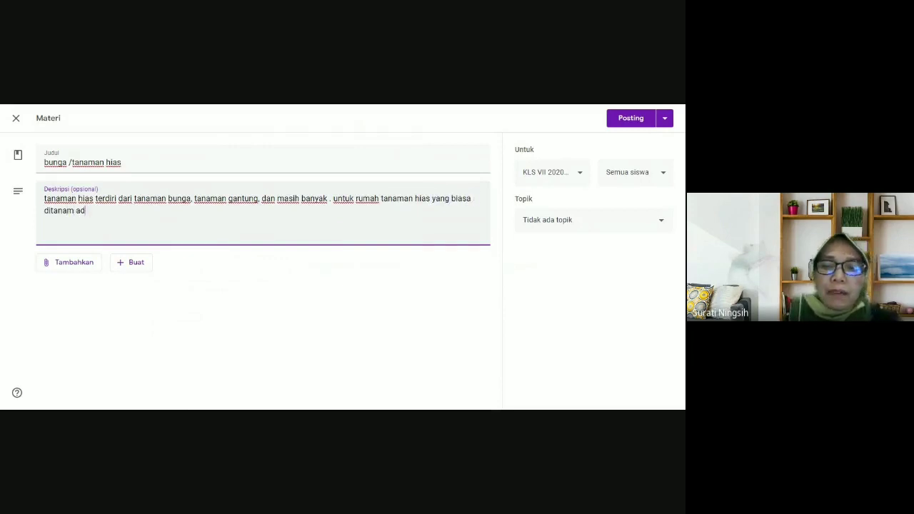
{"action": "type", "text": "a aglonem"}
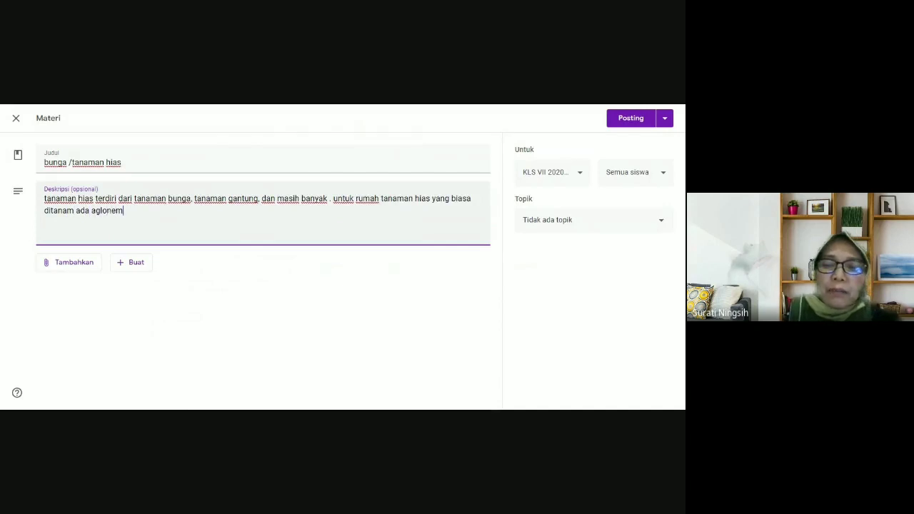
{"action": "type", "text": "a, "}
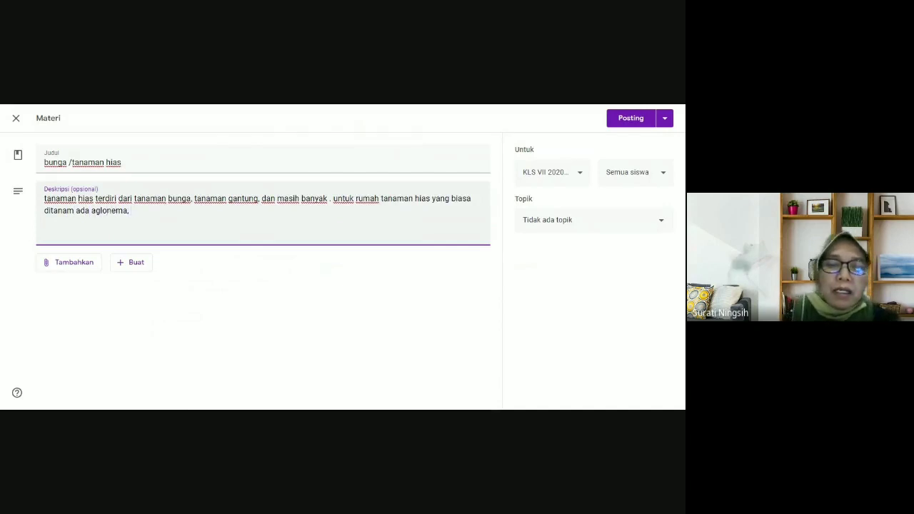
{"action": "type", "text": "tanaman"}
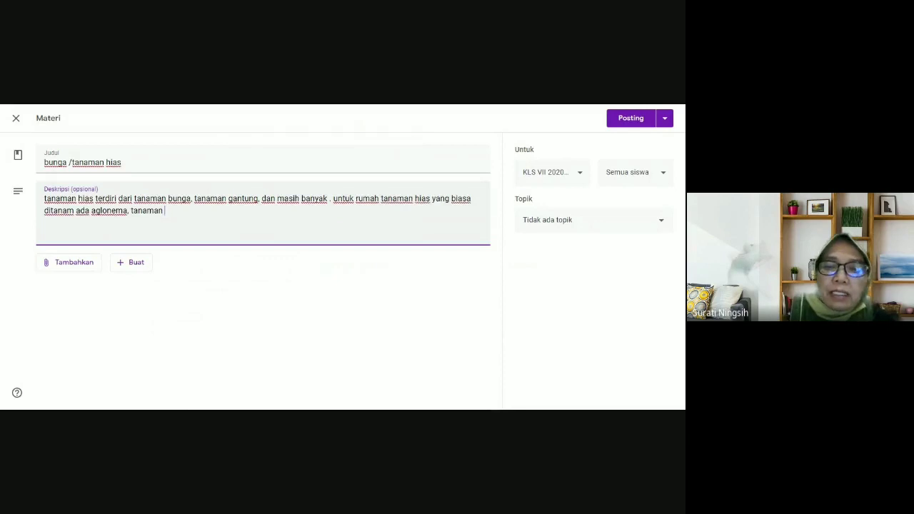
{"action": "type", "text": " keladi"}
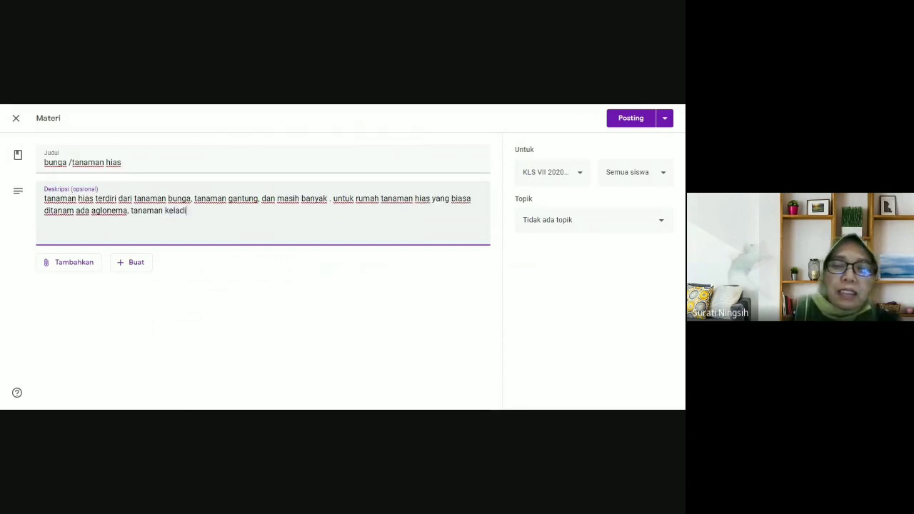
{"action": "type", "text": ", "}
{"action": "type", "text": "da"}
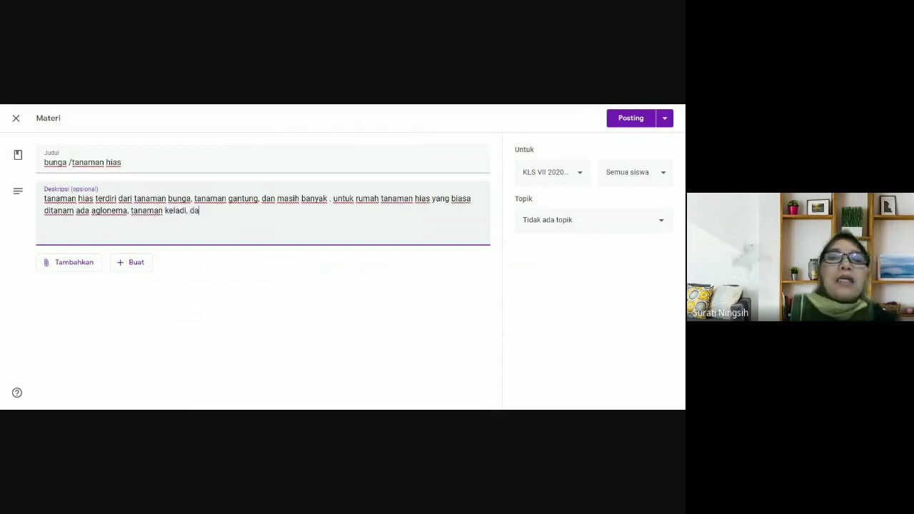
{"action": "type", "text": "n lidah bu"}
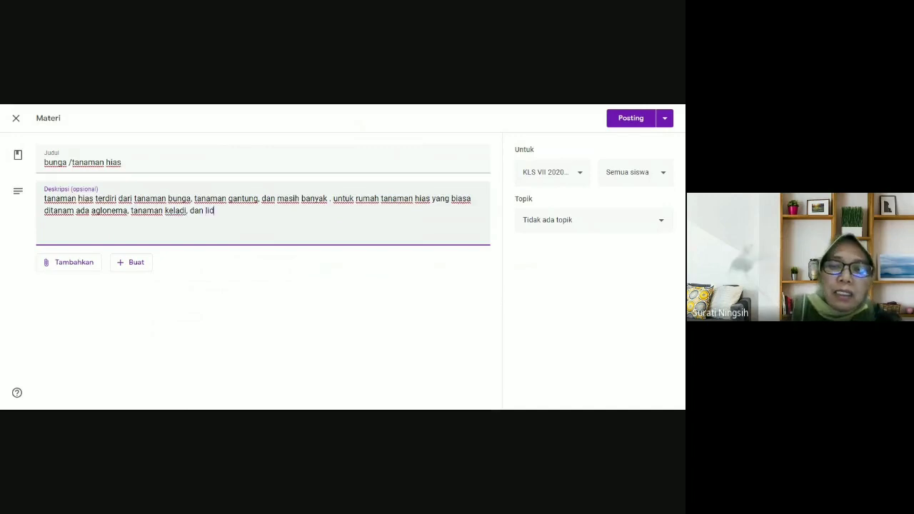
{"action": "type", "text": "ya"}
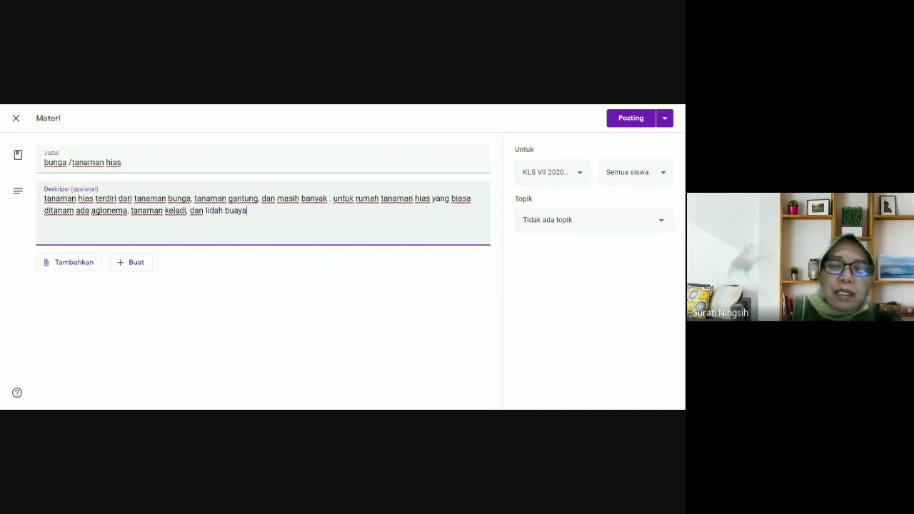
{"action": "type", "text": "."}
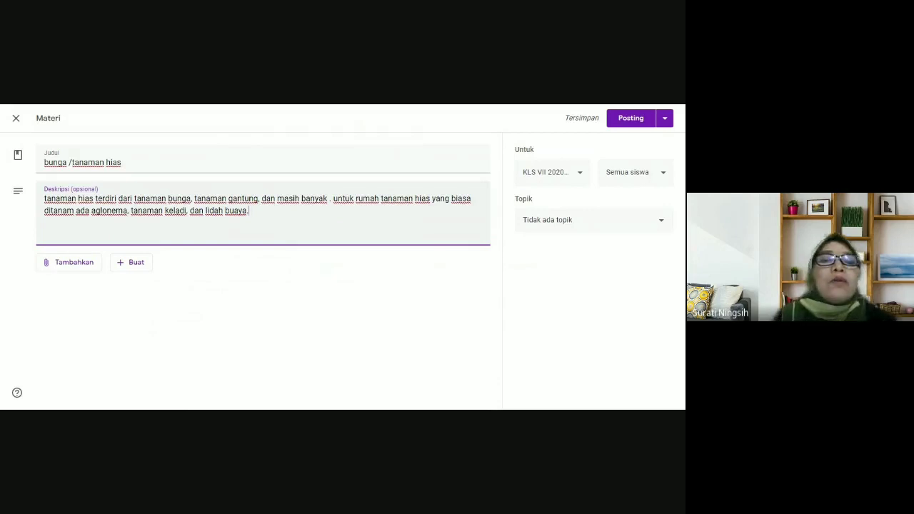
Search YouTube for "macam tanaman hias" and attach the video "TANAMAN HIAS YANG LAGI TREND | HARGA TANAMAN HIAS HITS" to the material
{"action": "left_click", "coordinate": [71, 268]}
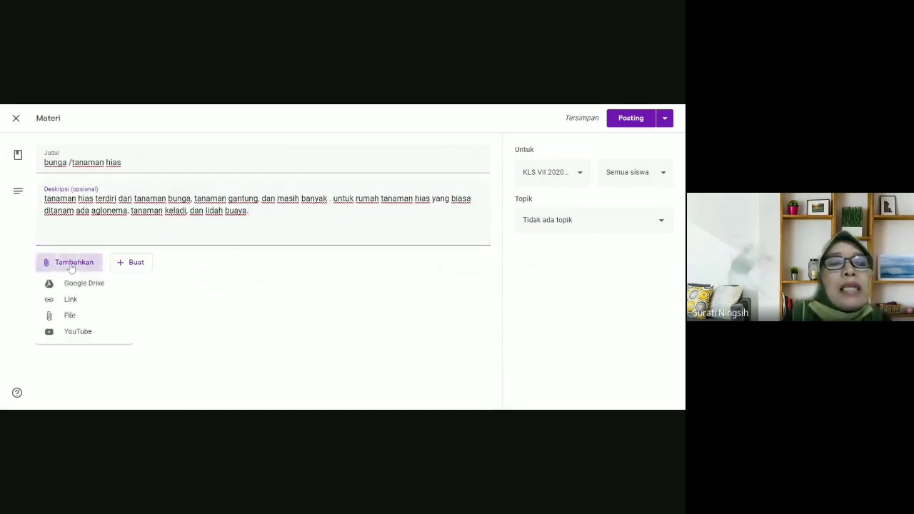
{"action": "left_click", "coordinate": [80, 332]}
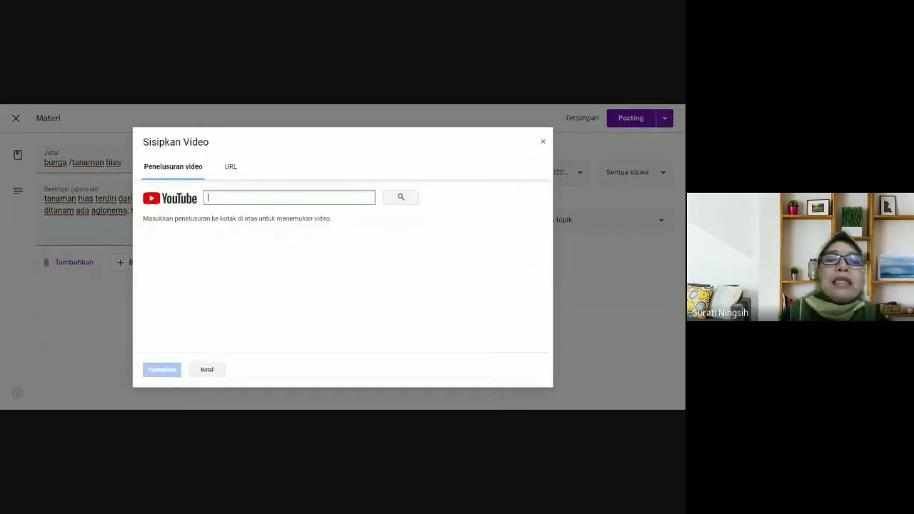
{"action": "type", "text": "ma"}
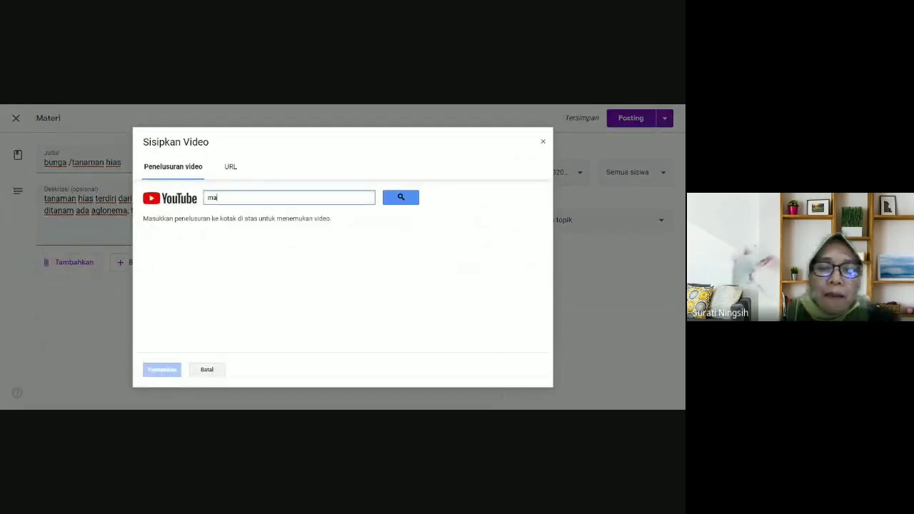
{"action": "type", "text": "cam tanama"}
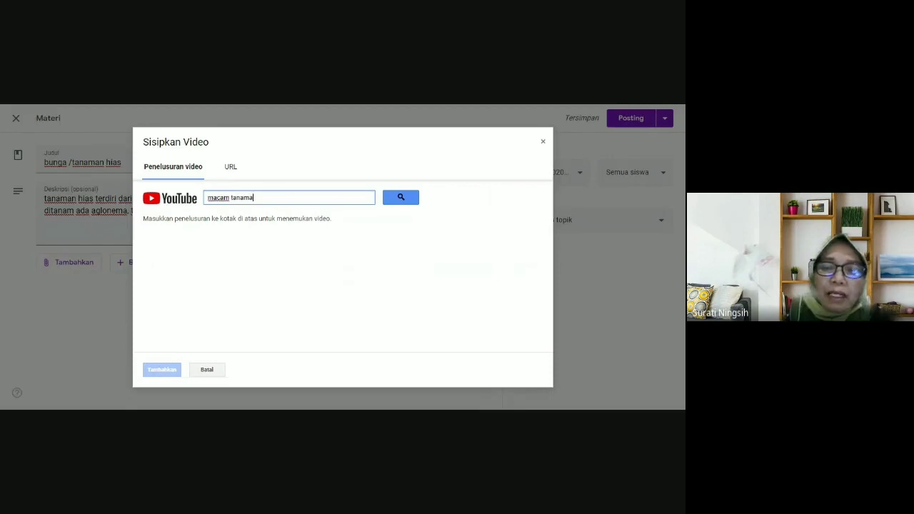
{"action": "type", "text": "n hias"}
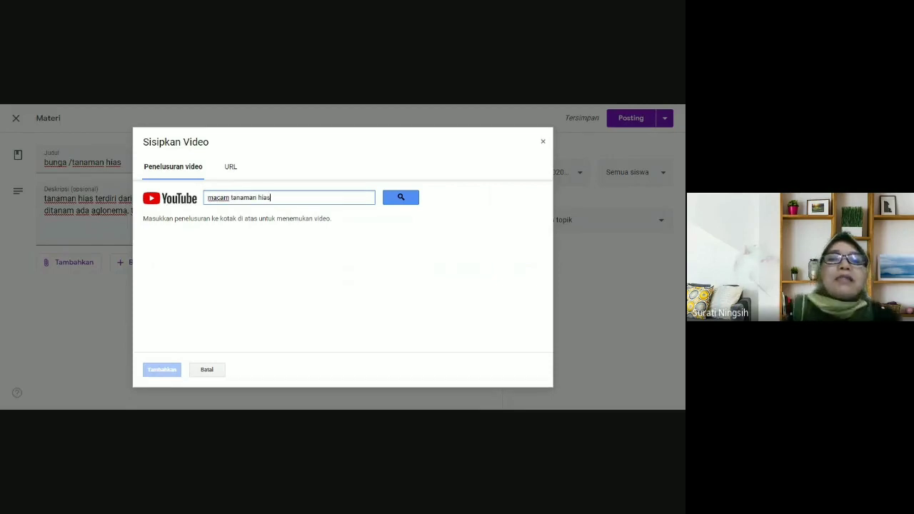
{"action": "left_click", "coordinate": [402, 198]}
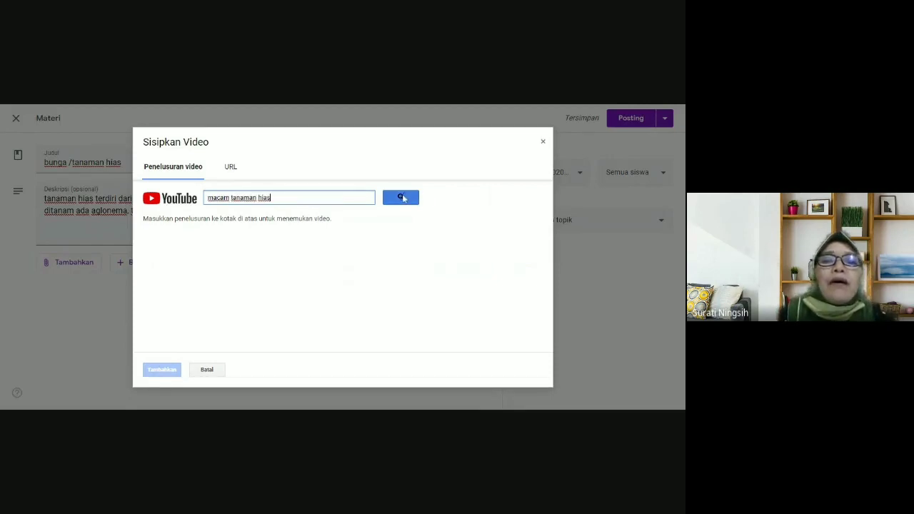
{"action": "left_click", "coordinate": [404, 198]}
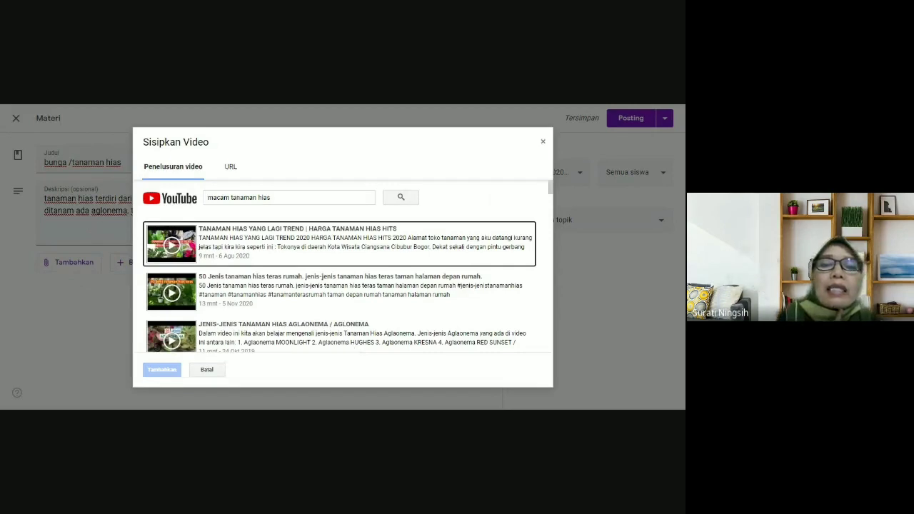
{"action": "left_click", "coordinate": [292, 232]}
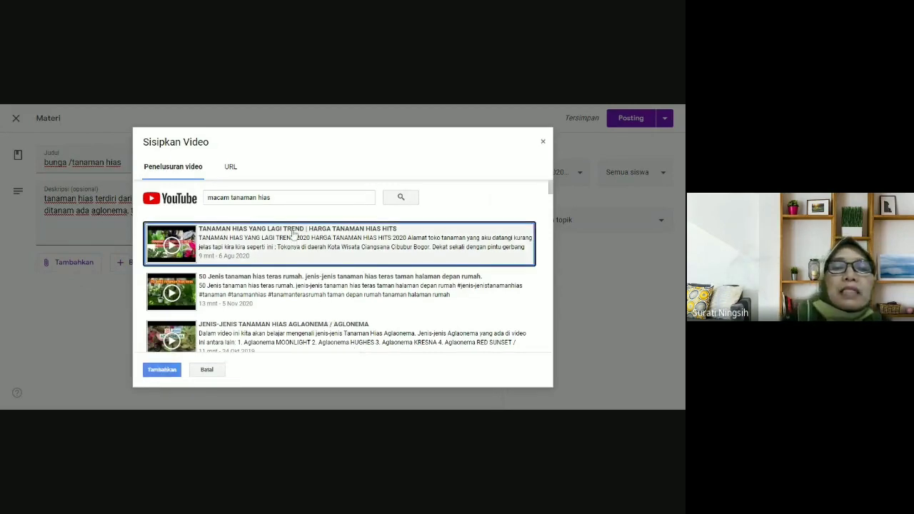
{"action": "left_click", "coordinate": [163, 372]}
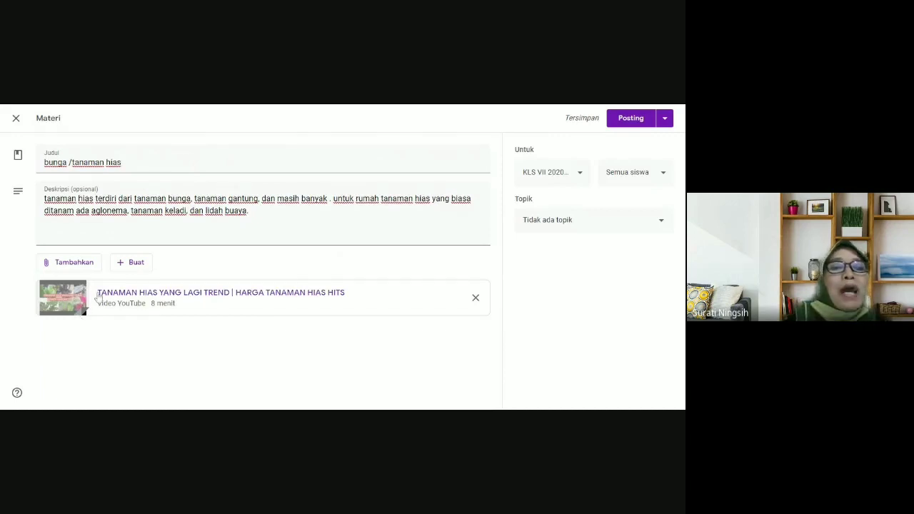
Look at the link, Google Drive and file upload attachment options in turn, closing each without attaching anything
{"action": "left_click", "coordinate": [49, 265]}
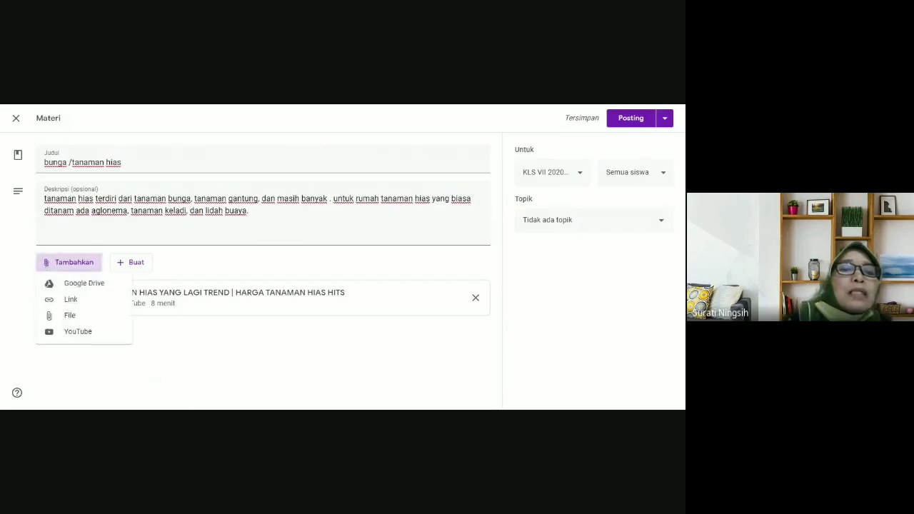
{"action": "left_click", "coordinate": [71, 301]}
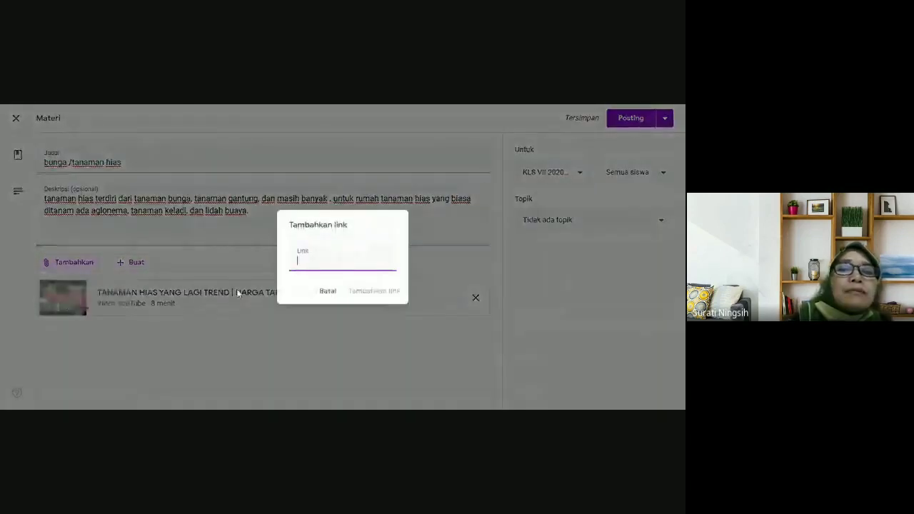
{"action": "left_click", "coordinate": [328, 294]}
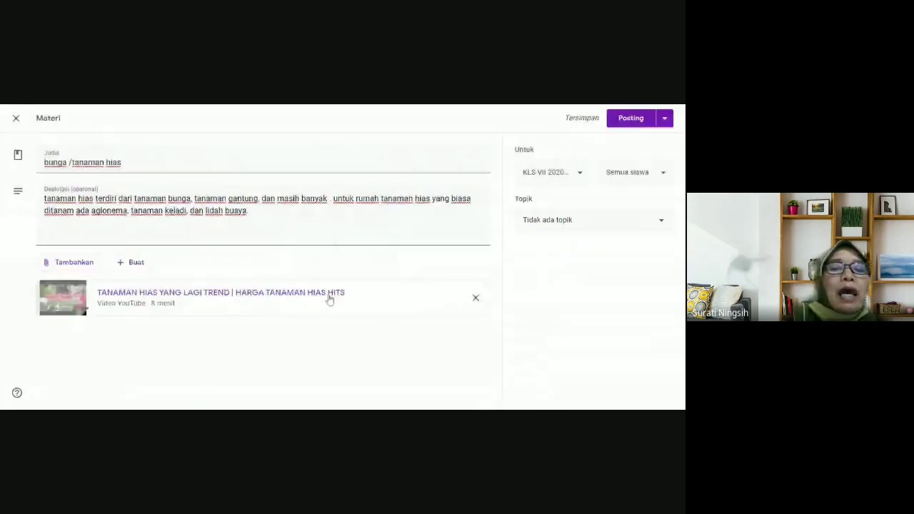
{"action": "left_click", "coordinate": [52, 264]}
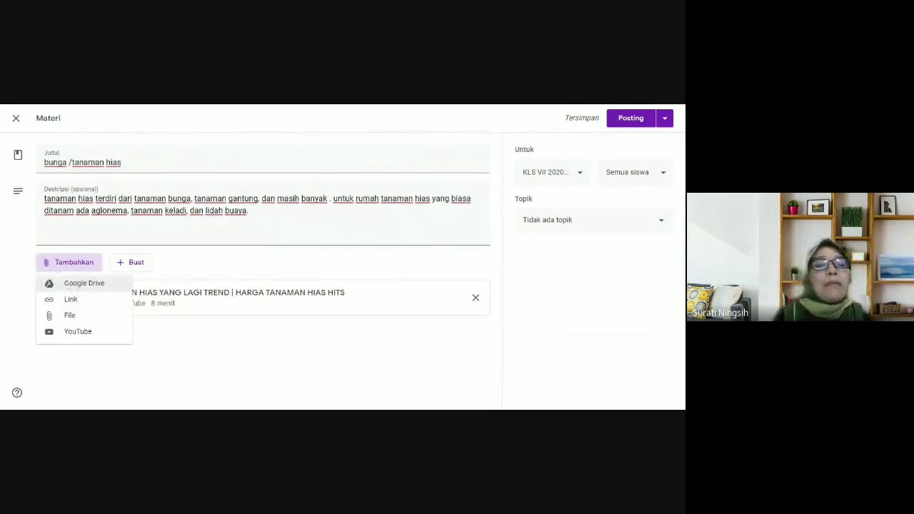
{"action": "left_click", "coordinate": [73, 286]}
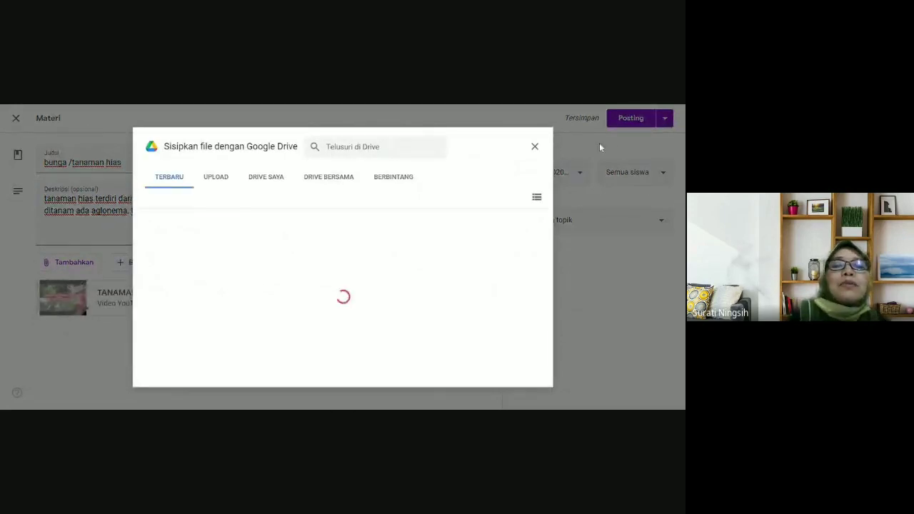
{"action": "left_click", "coordinate": [535, 146]}
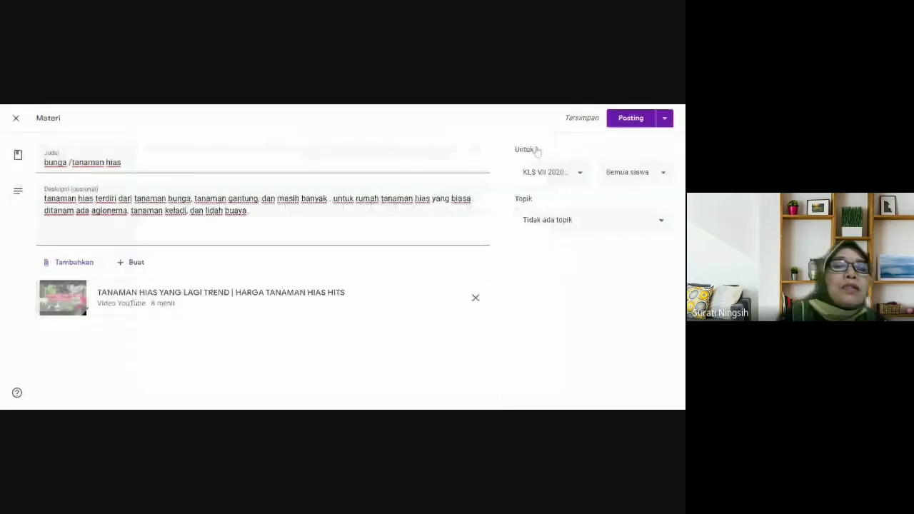
{"action": "left_click", "coordinate": [65, 264]}
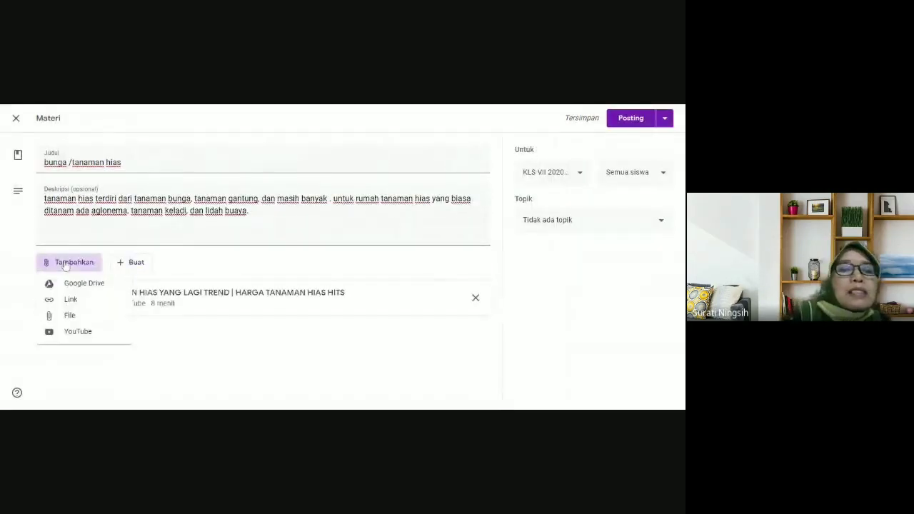
{"action": "left_click", "coordinate": [72, 315]}
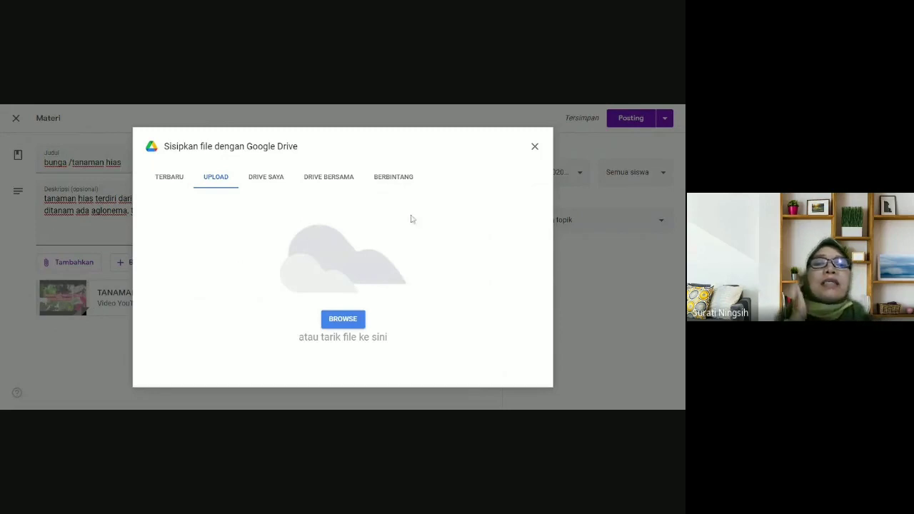
{"action": "left_click", "coordinate": [534, 146]}
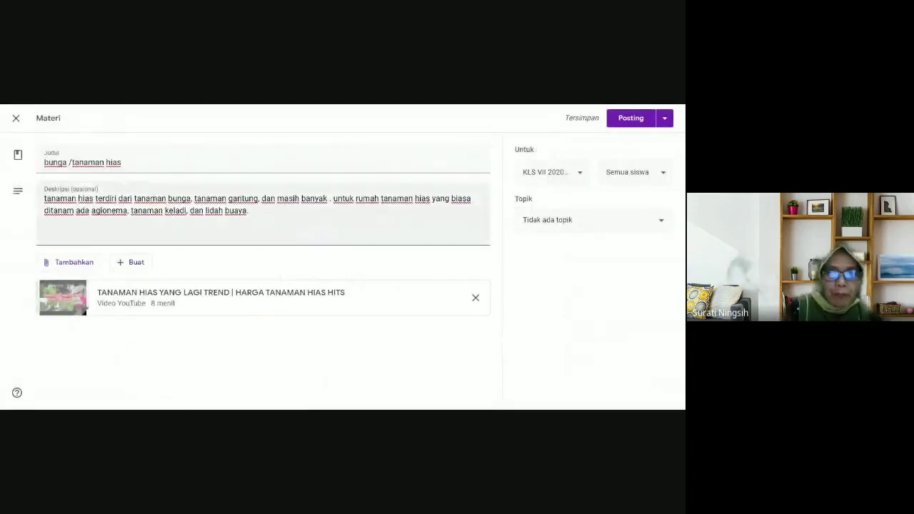
Assign the material to the topic "tumbuhan"
{"action": "left_click", "coordinate": [662, 222]}
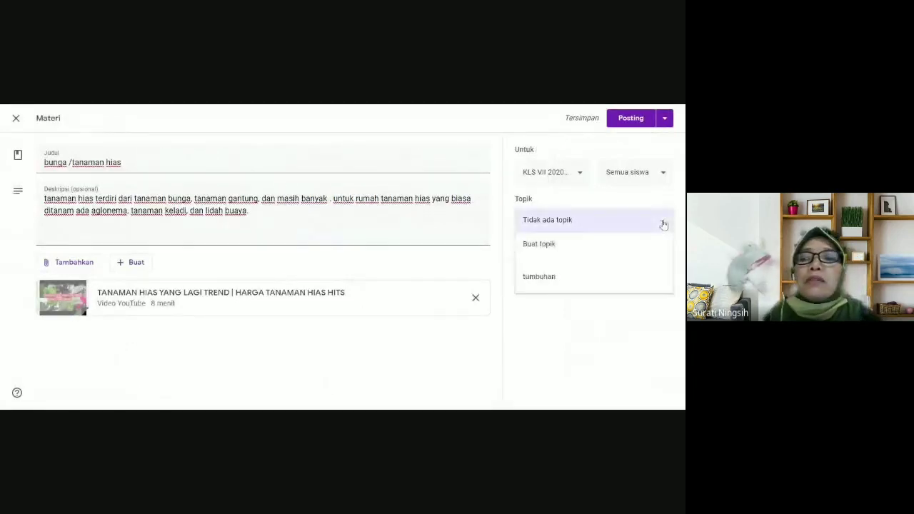
{"action": "left_click", "coordinate": [562, 283]}
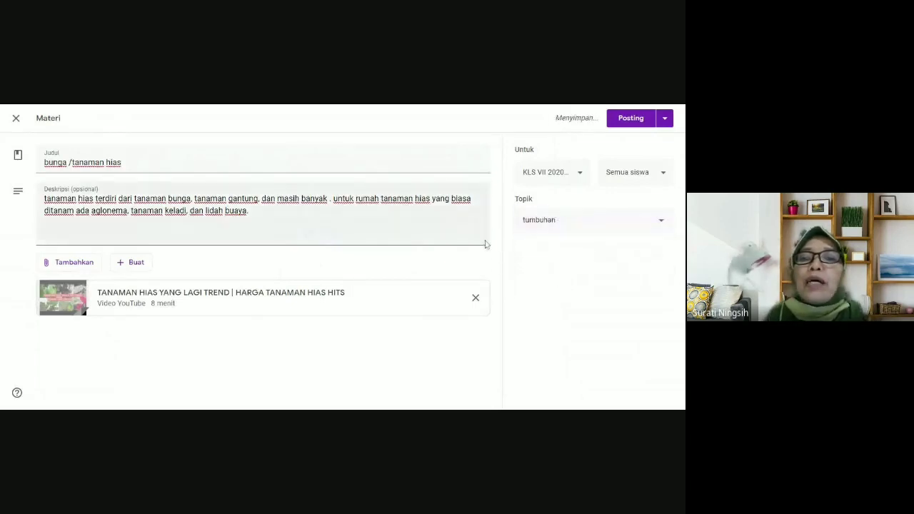
Create a blank Google drawing as an attachment and remove it from the material
{"action": "left_click", "coordinate": [134, 263]}
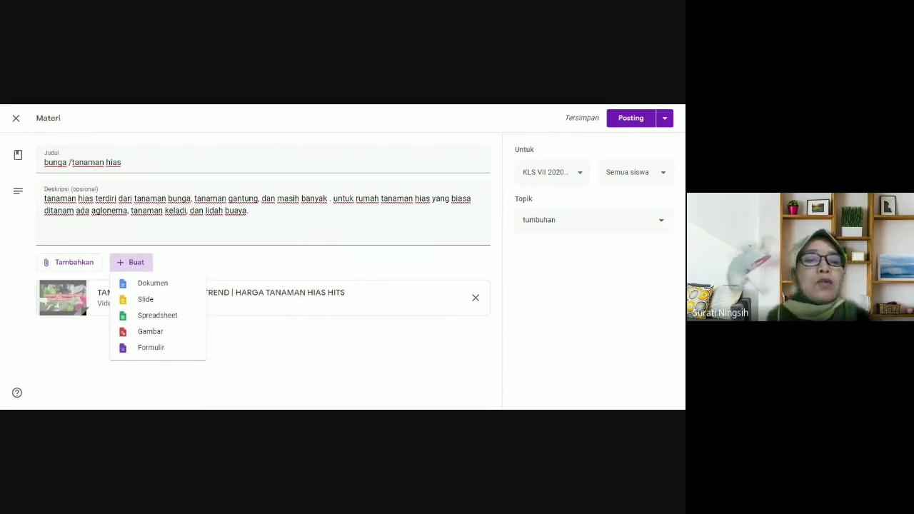
{"action": "left_click", "coordinate": [158, 339]}
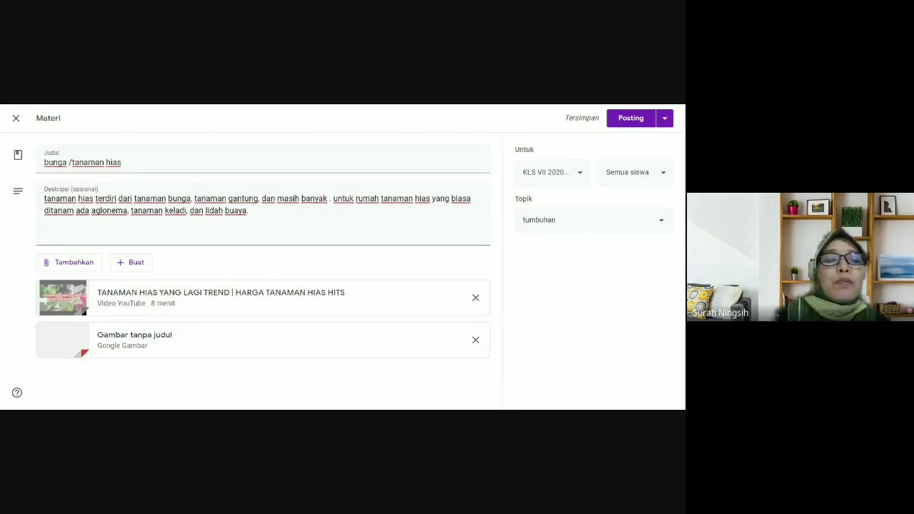
{"action": "left_click", "coordinate": [474, 341]}
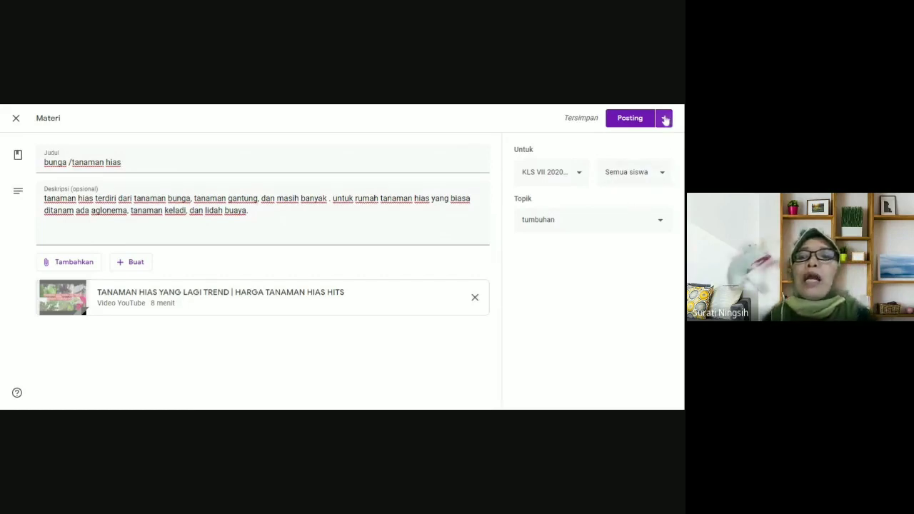
Post the "bunga /tanaman hias" material to the class and bring up its scheduling dialog
{"action": "left_click", "coordinate": [664, 119]}
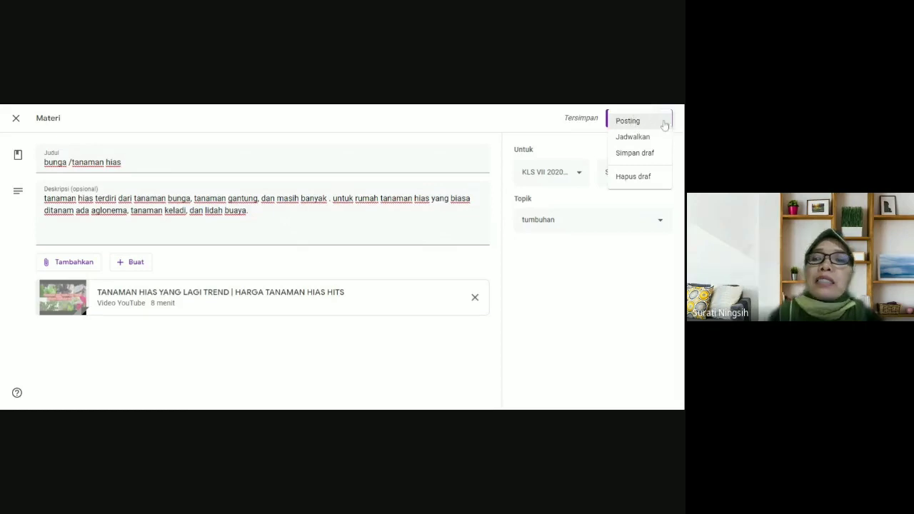
{"action": "left_click", "coordinate": [664, 124]}
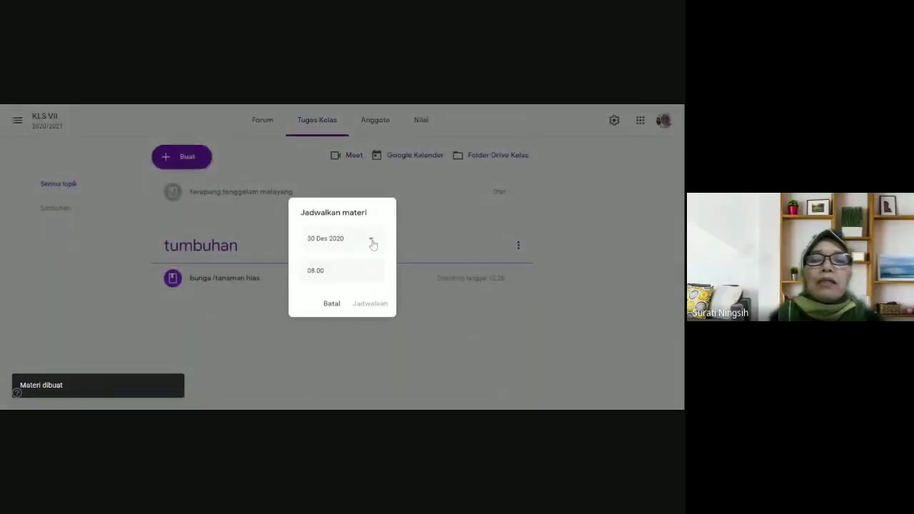
Set the material's schedule date to 4 Jan 2021 and try to confirm the schedule
{"action": "left_click", "coordinate": [371, 240]}
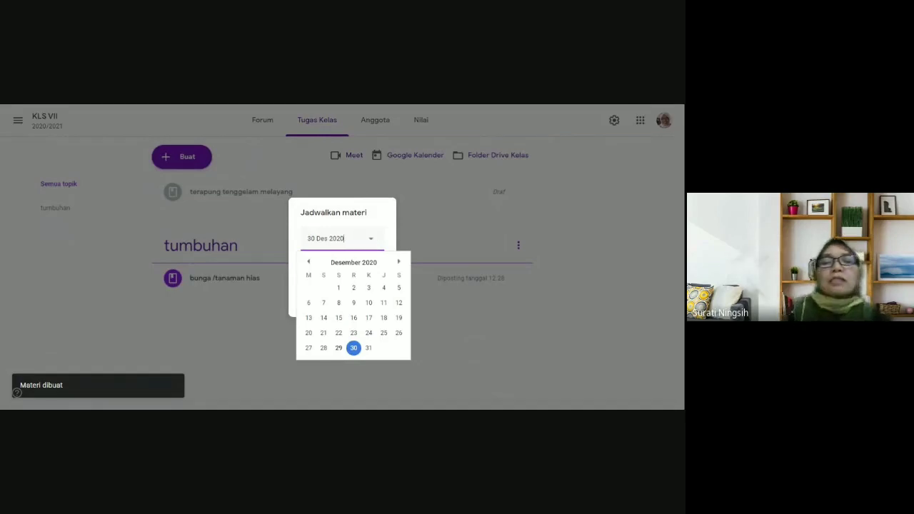
{"action": "left_click", "coordinate": [399, 263]}
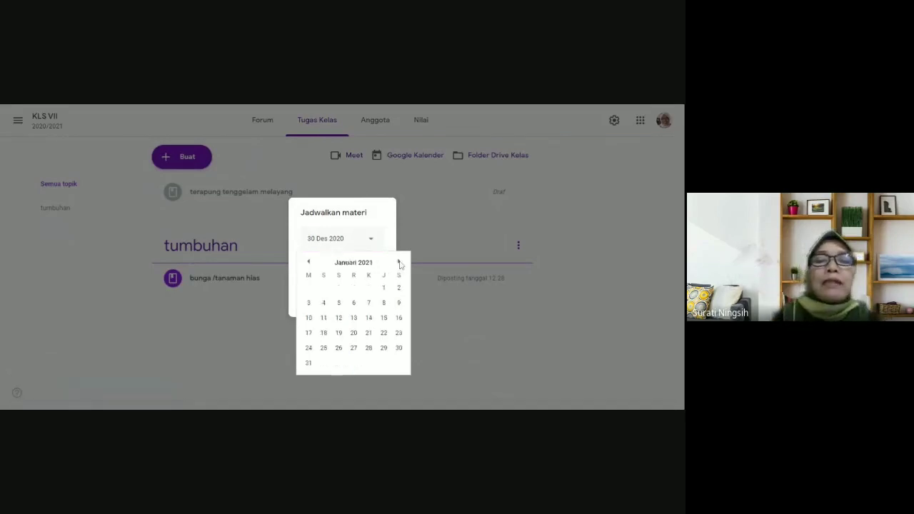
{"action": "left_click", "coordinate": [323, 304]}
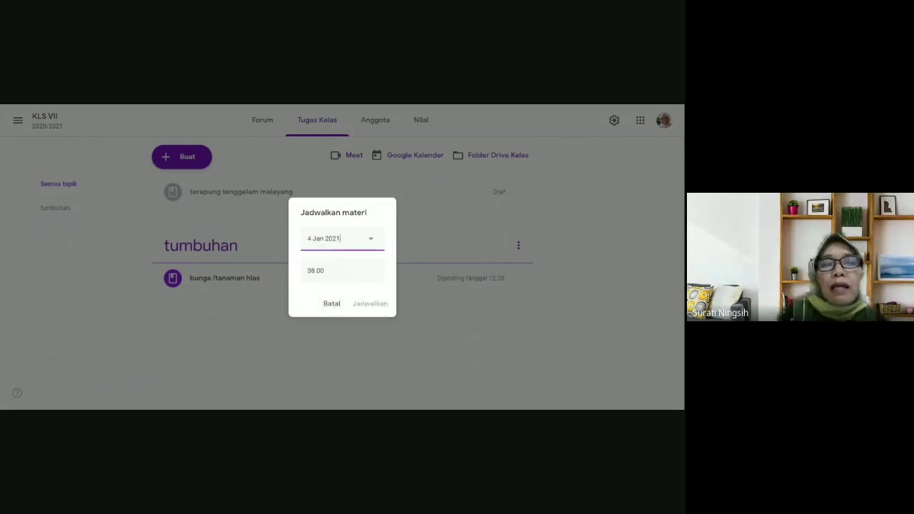
{"action": "left_click", "coordinate": [365, 309]}
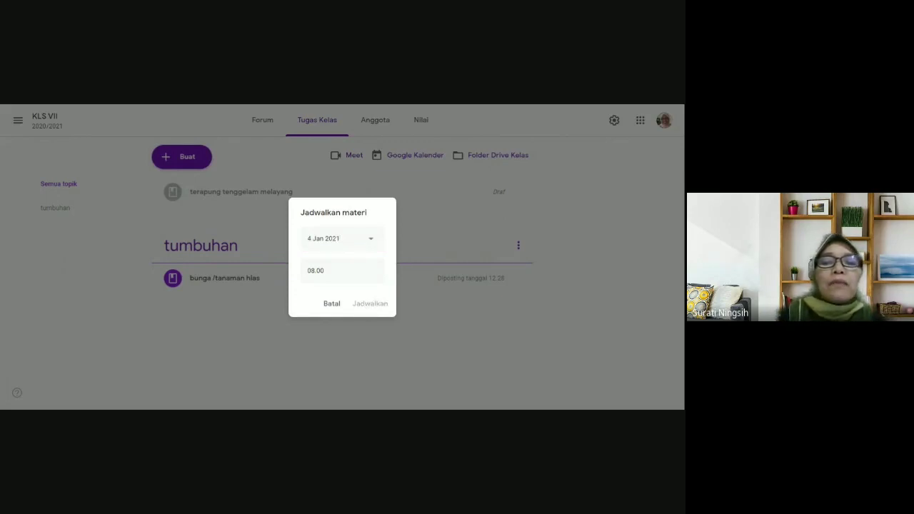
{"action": "left_click", "coordinate": [316, 270]}
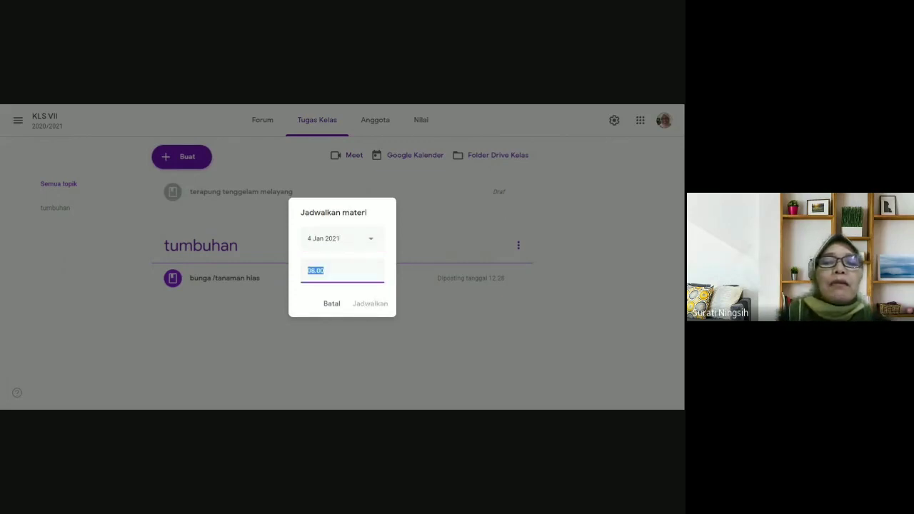
{"action": "left_click", "coordinate": [361, 307]}
{"action": "left_click", "coordinate": [372, 241]}
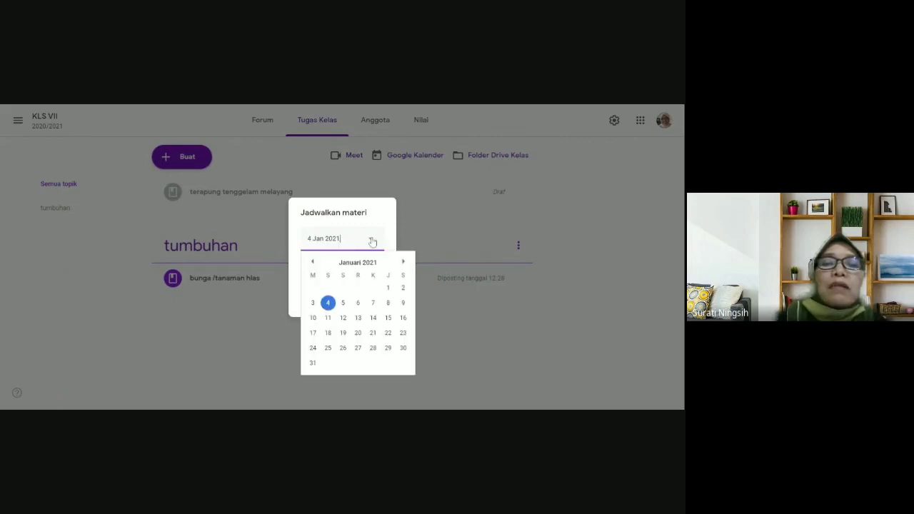
{"action": "left_click", "coordinate": [329, 307]}
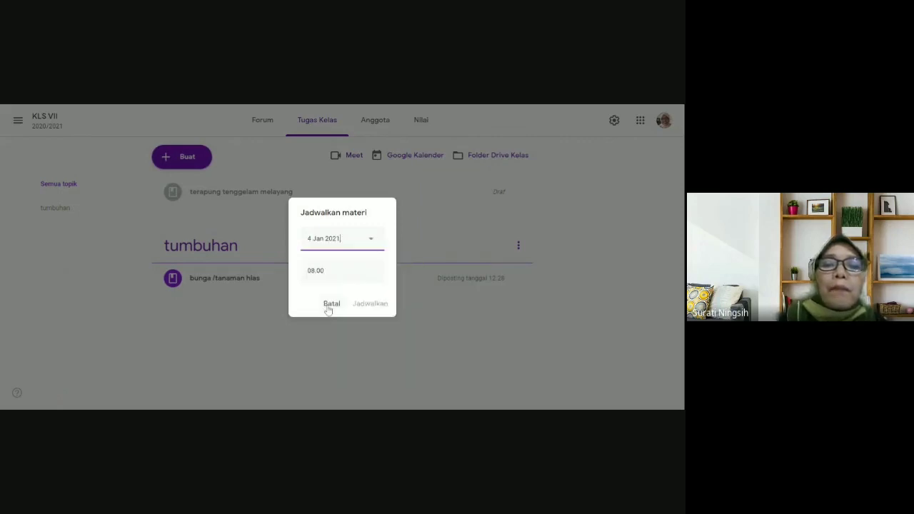
Set the material's schedule time to 10.00 and try to confirm the schedule
{"action": "key", "text": "Tab"}
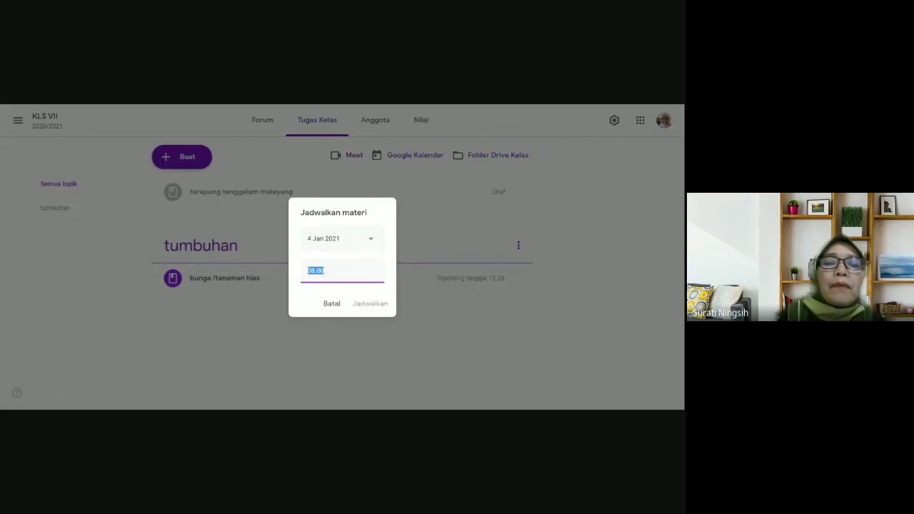
{"action": "key", "text": "BackSpace"}
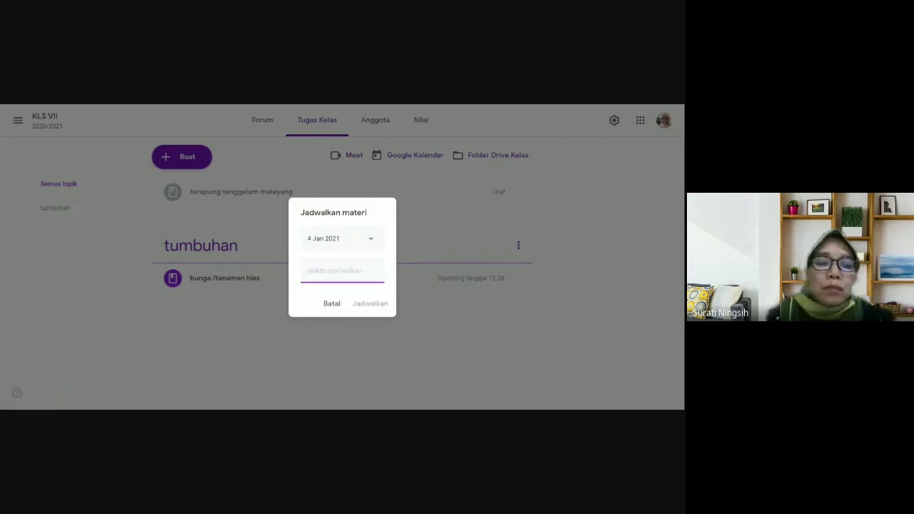
{"action": "type", "text": "10.0"}
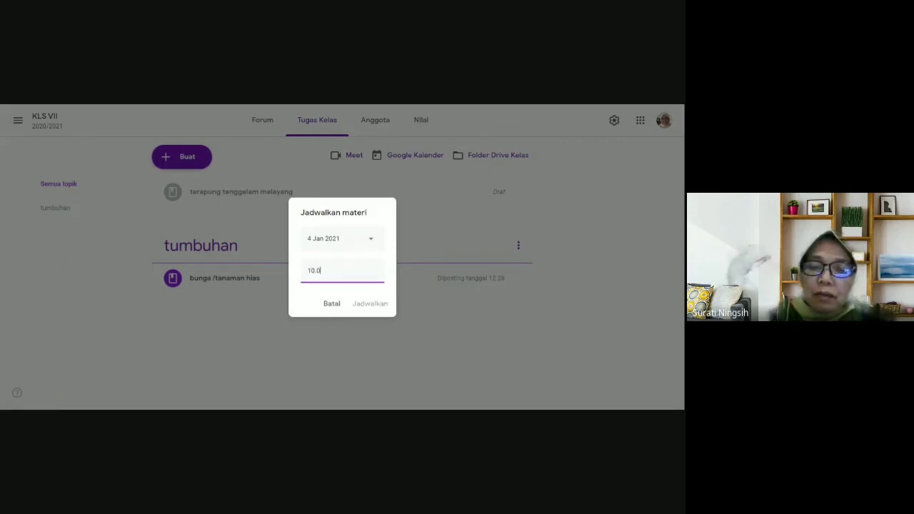
{"action": "type", "text": "0"}
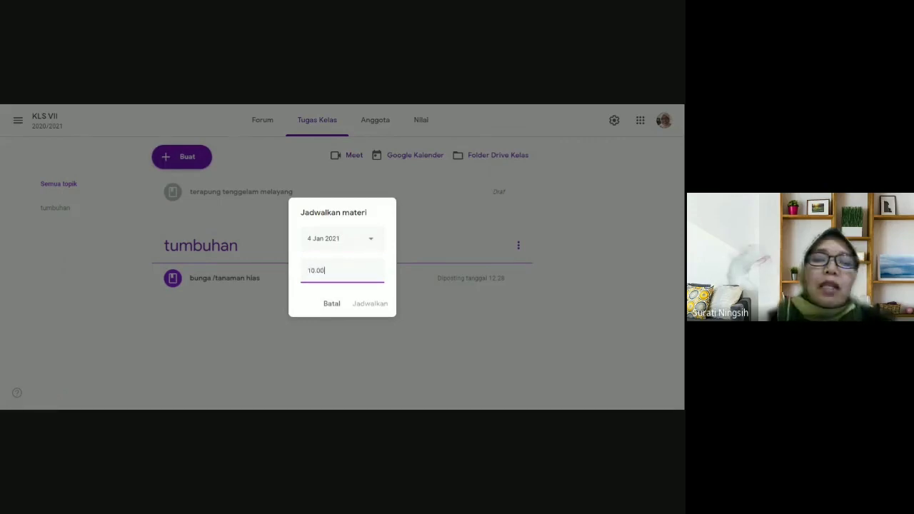
{"action": "left_click", "coordinate": [379, 305]}
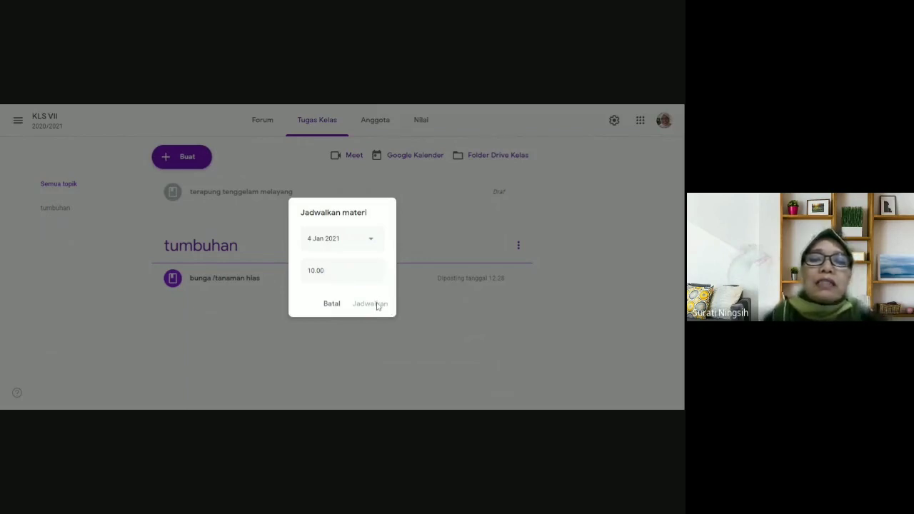
Change the material's schedule date to 5 Jan 2021, then cancel the scheduling
{"action": "left_click", "coordinate": [369, 239]}
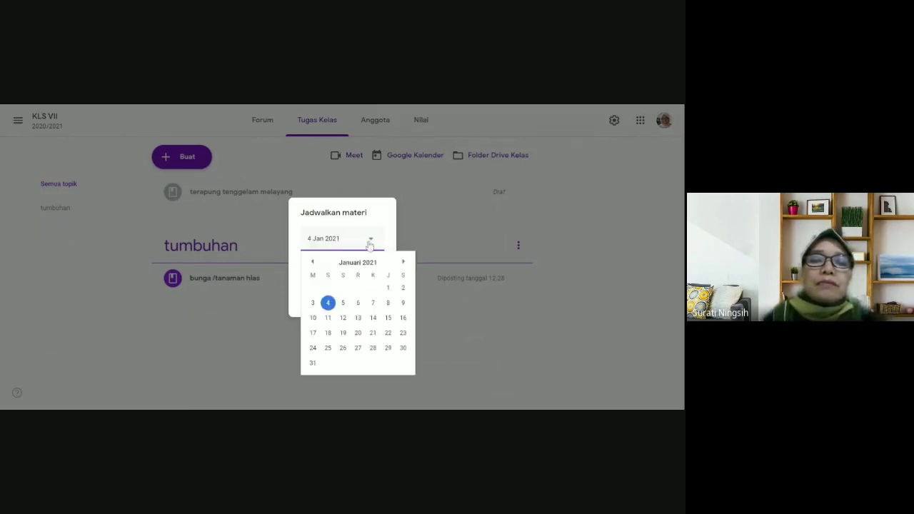
{"action": "left_click", "coordinate": [330, 303]}
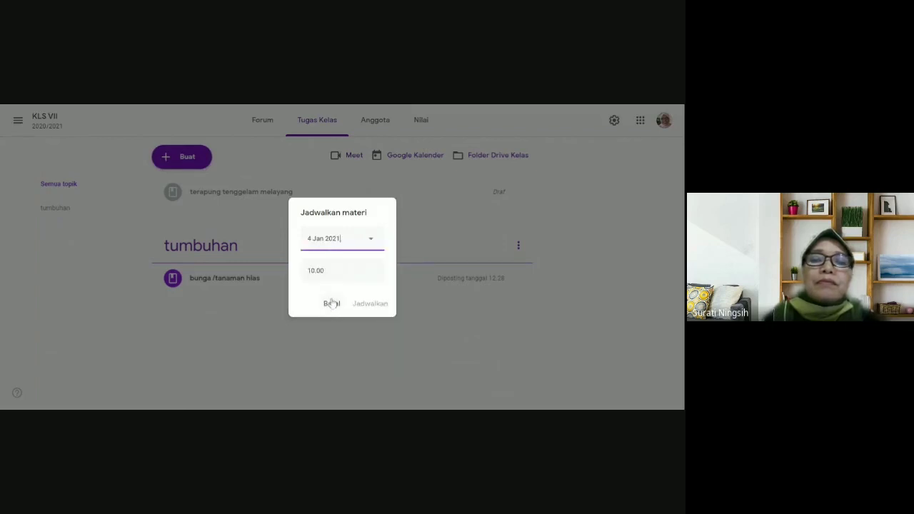
{"action": "left_click", "coordinate": [371, 240]}
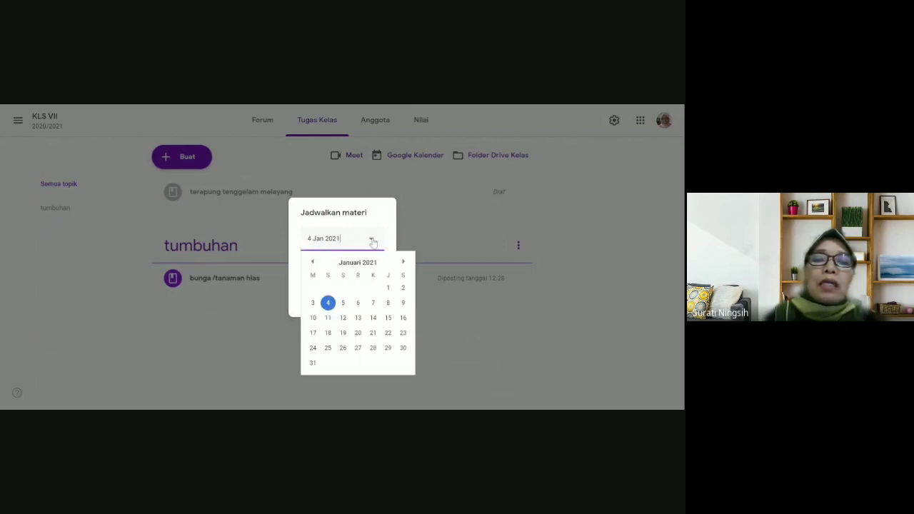
{"action": "left_click", "coordinate": [343, 303]}
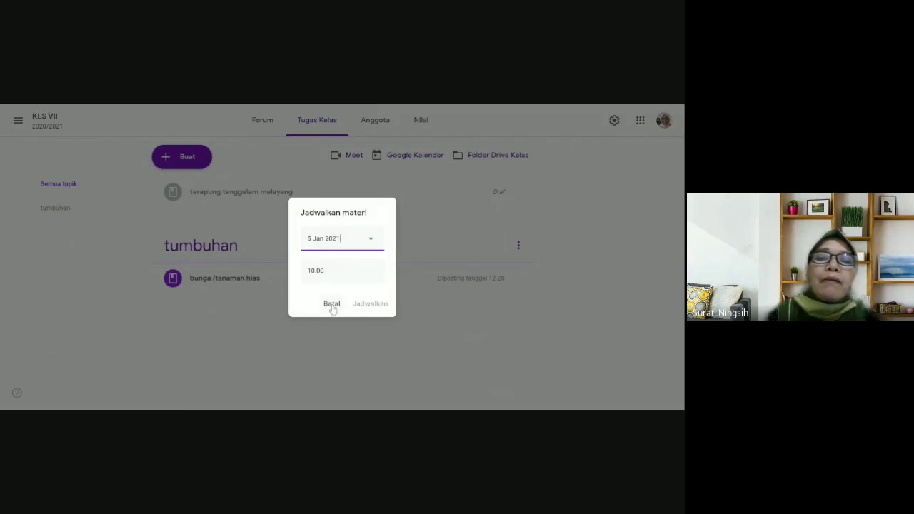
{"action": "left_click", "coordinate": [332, 305]}
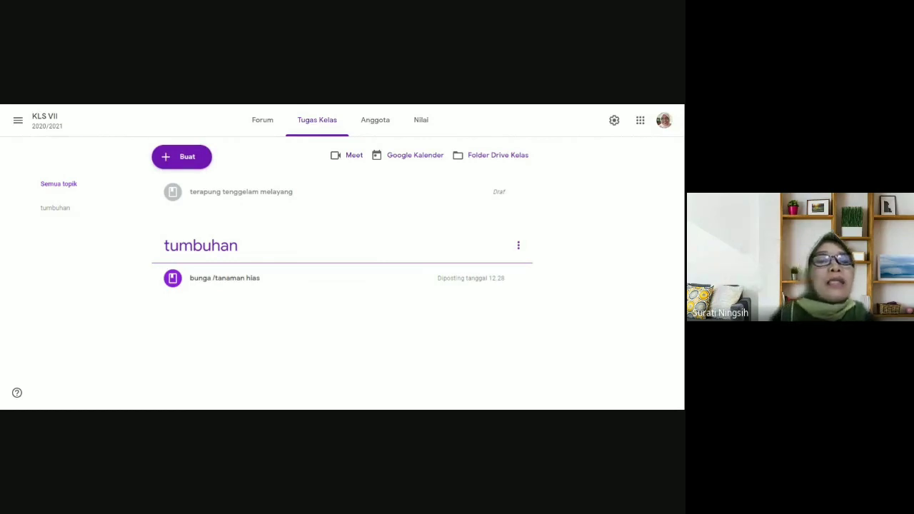
Start creating a new quiz assignment (Tugas kuis) for the class
{"action": "left_click", "coordinate": [168, 158]}
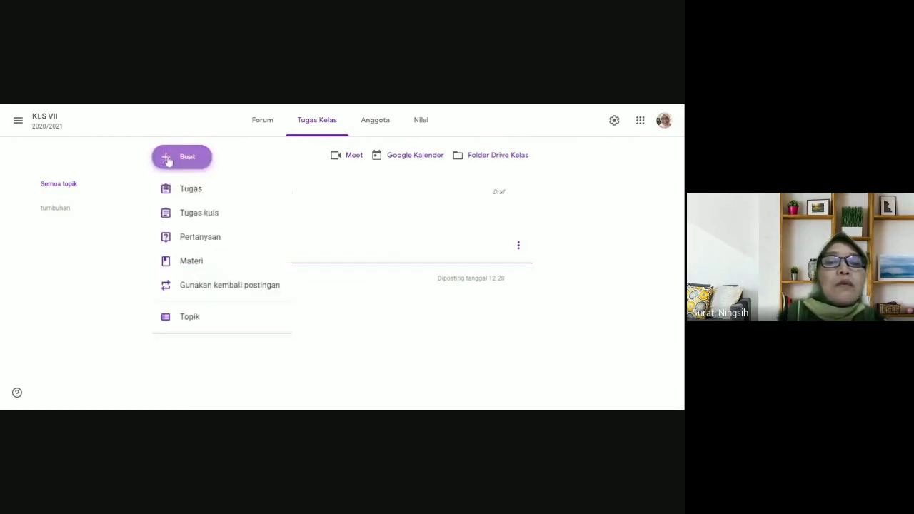
{"action": "left_click", "coordinate": [191, 215]}
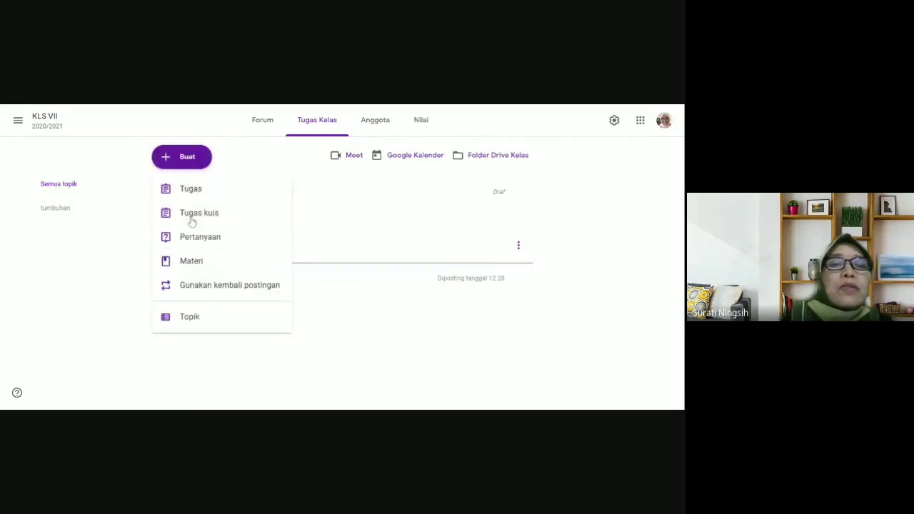